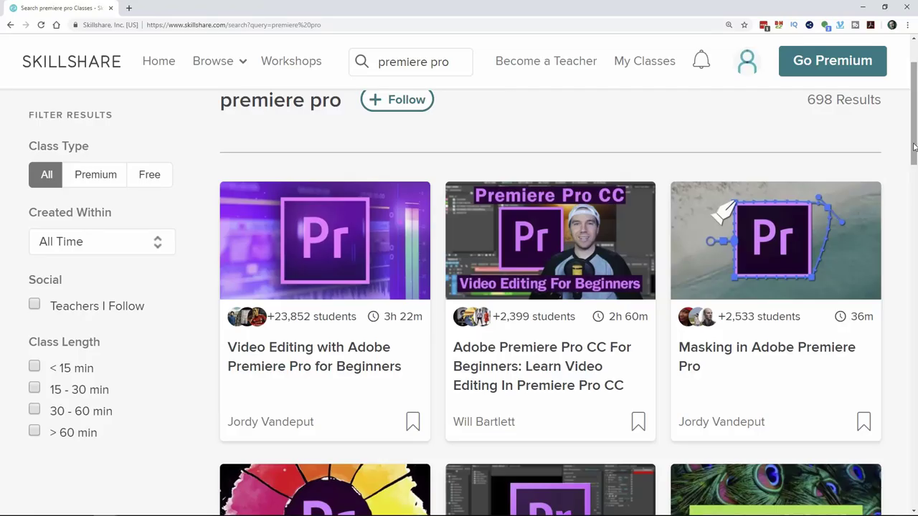
Scroll through the After Effects search results on Skillshare
left_click_drag(914, 147, 914, 308)
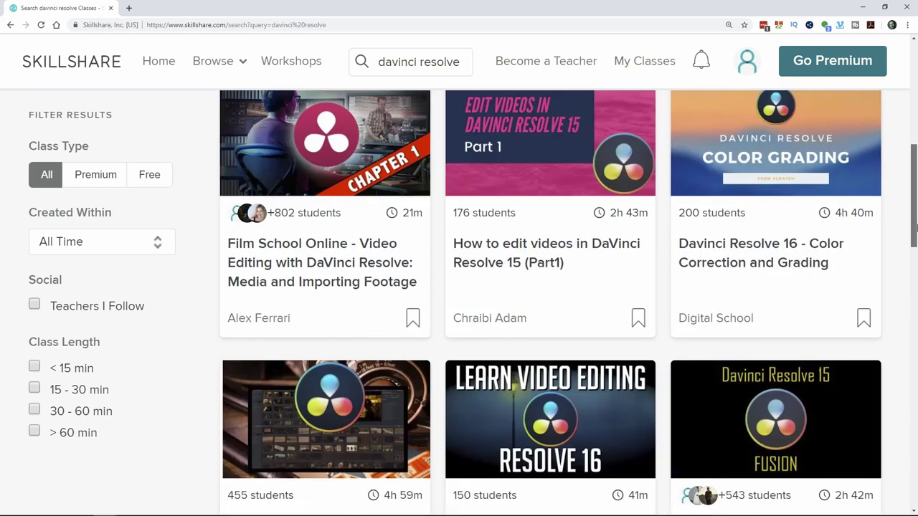
left_click_drag(915, 253, 916, 294)
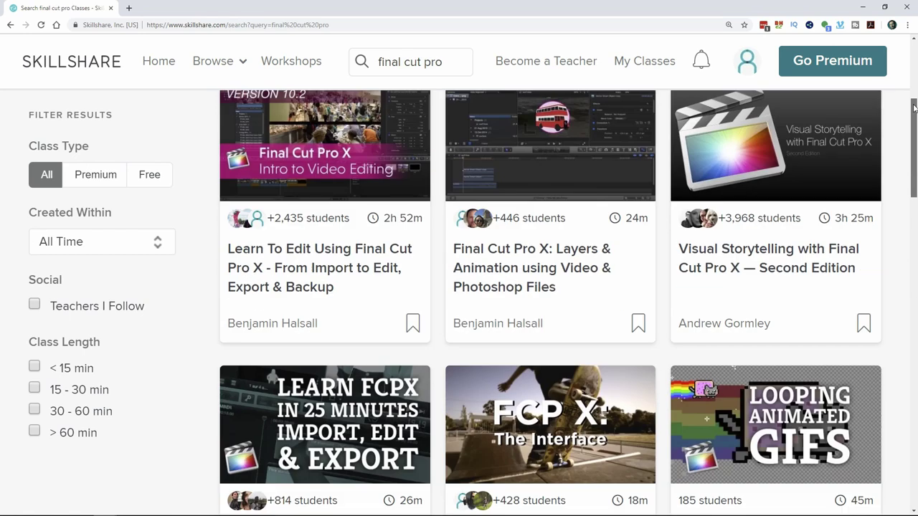
left_click_drag(914, 108, 916, 221)
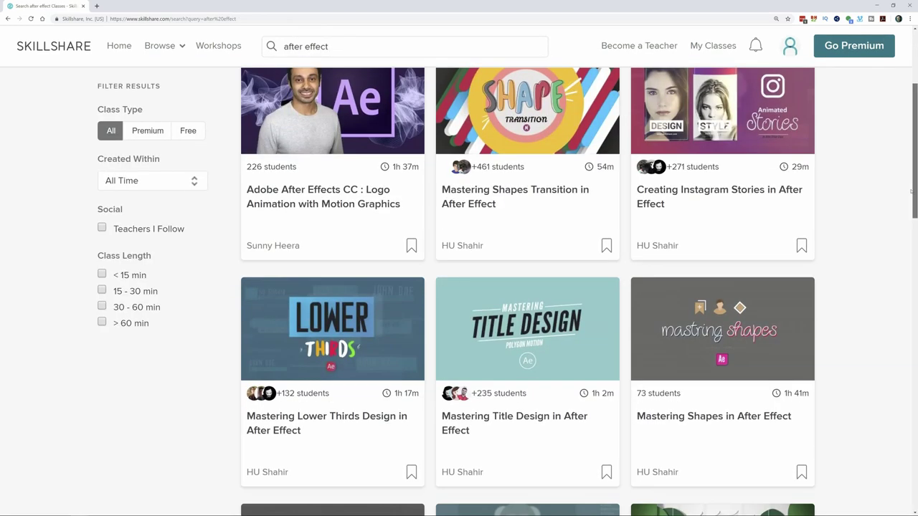
Scroll down the Skillshare homepage to the course cards
scroll(904, 219, "down", 2)
scroll(903, 219, "down", 5)
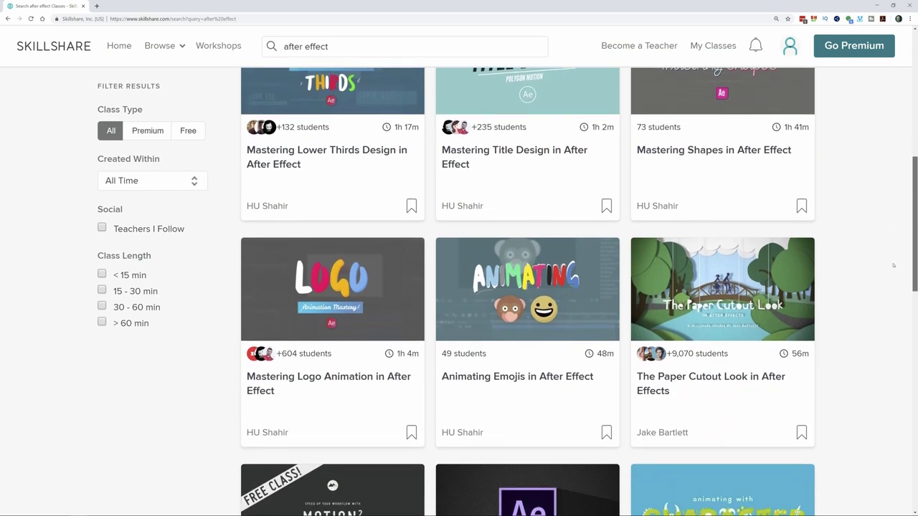
scroll(888, 294, "down", 3)
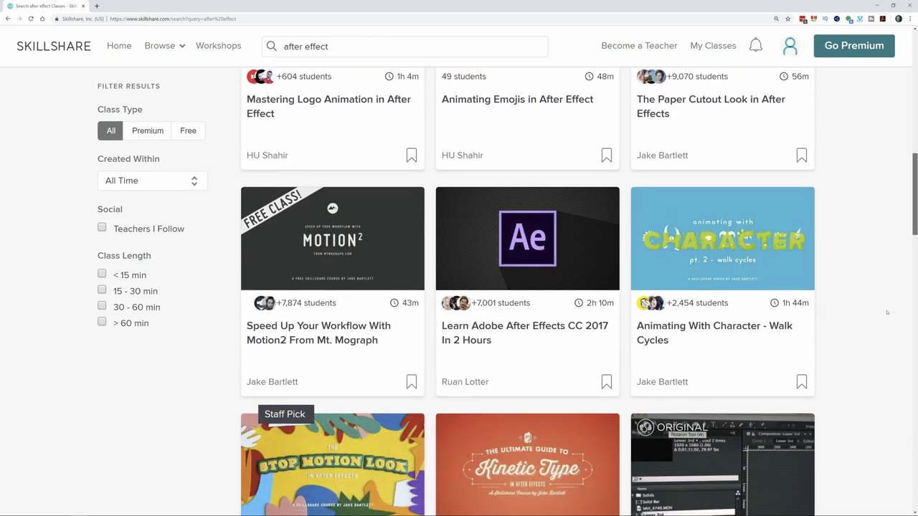
scroll(884, 327, "down", 1)
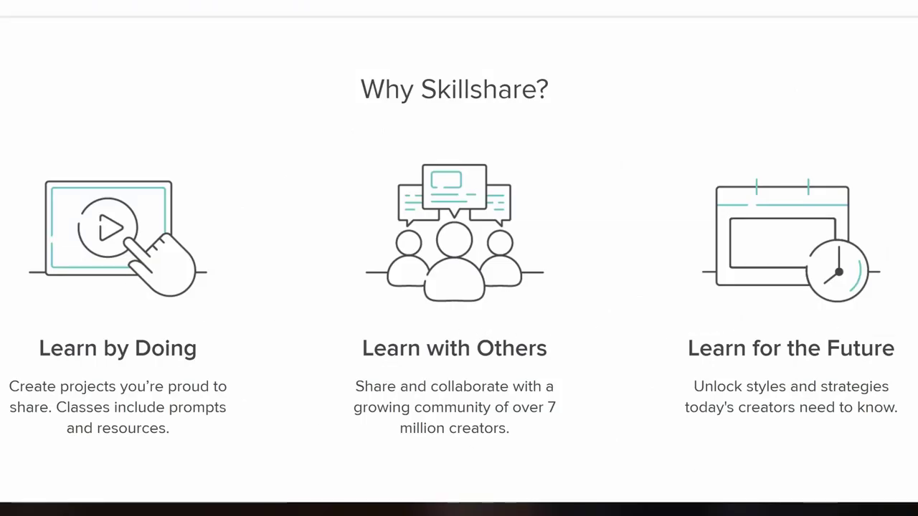
scroll(459, 258, "down", 5)
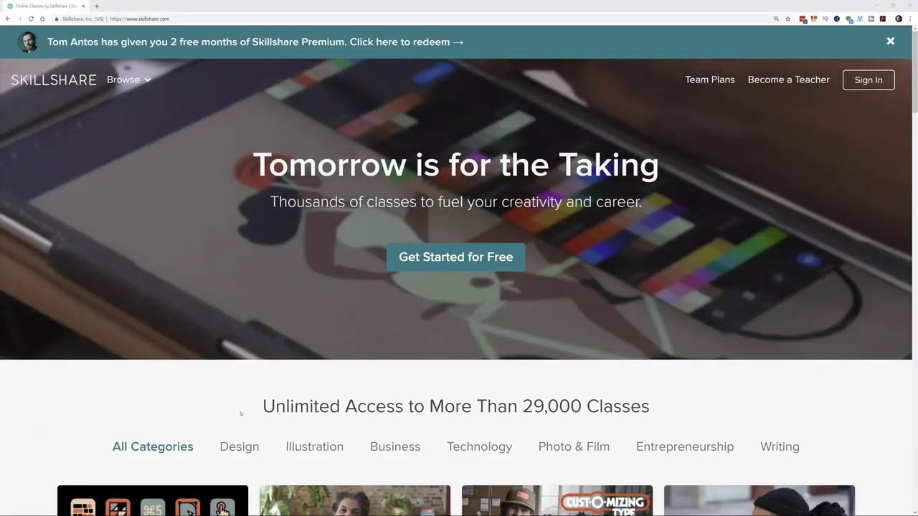
scroll(46, 412, "down", 1)
scroll(47, 414, "down", 3)
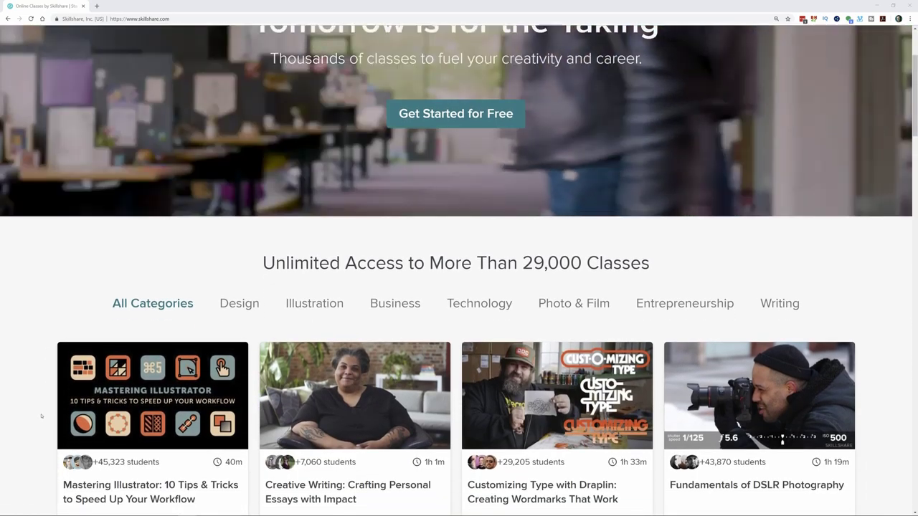
scroll(41, 416, "down", 1)
scroll(41, 416, "down", 3)
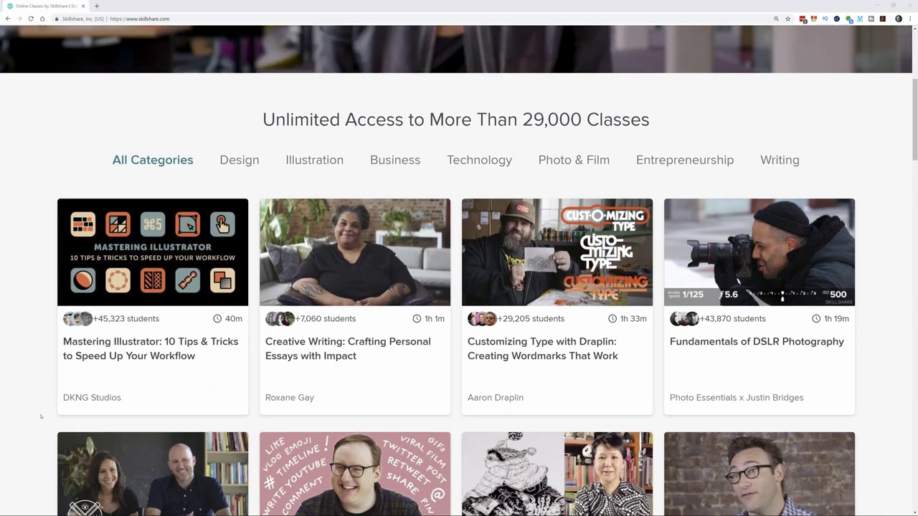
scroll(40, 416, "down", 1)
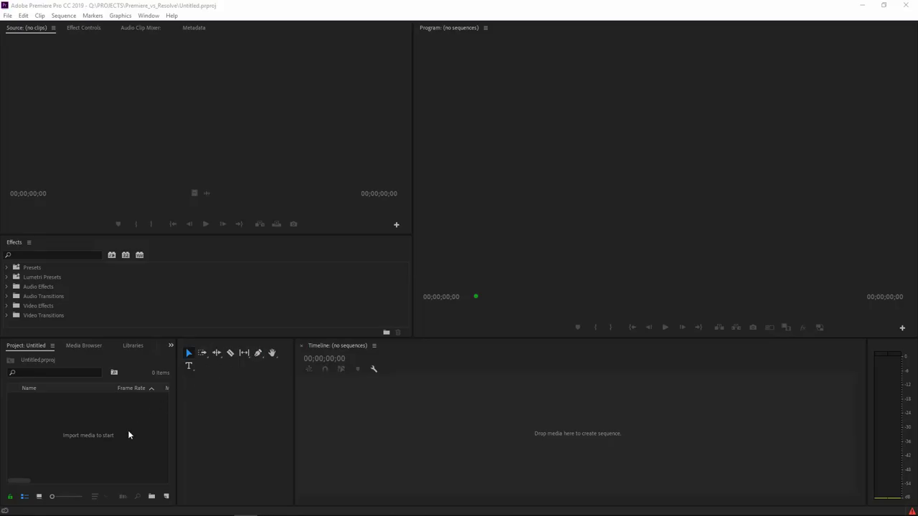
Import the nine clips C0001.MP4–C0009.MP4 from the FOOTAGE folder into the project
left_click_drag(176, 340, 235, 349)
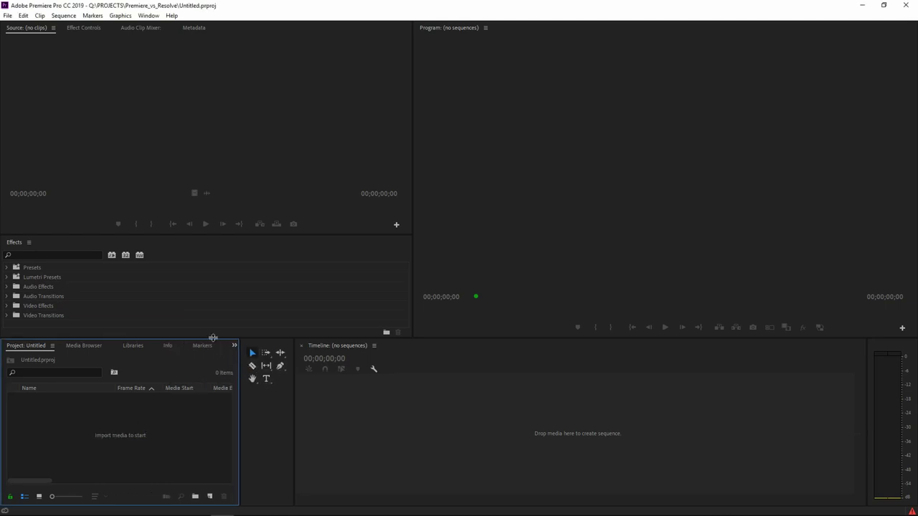
key("ctrl+i")
left_click_drag(285, 70, 245, 148)
left_click(288, 67)
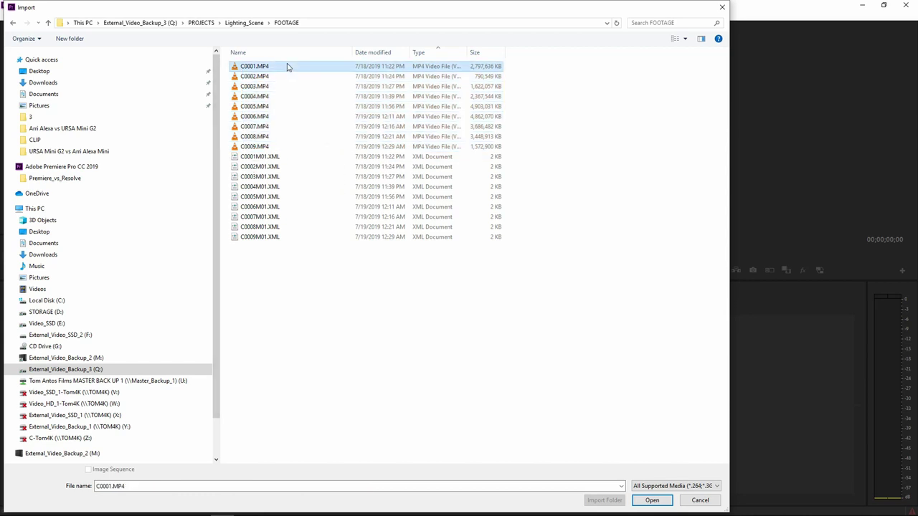
left_click_drag(302, 150, 248, 65)
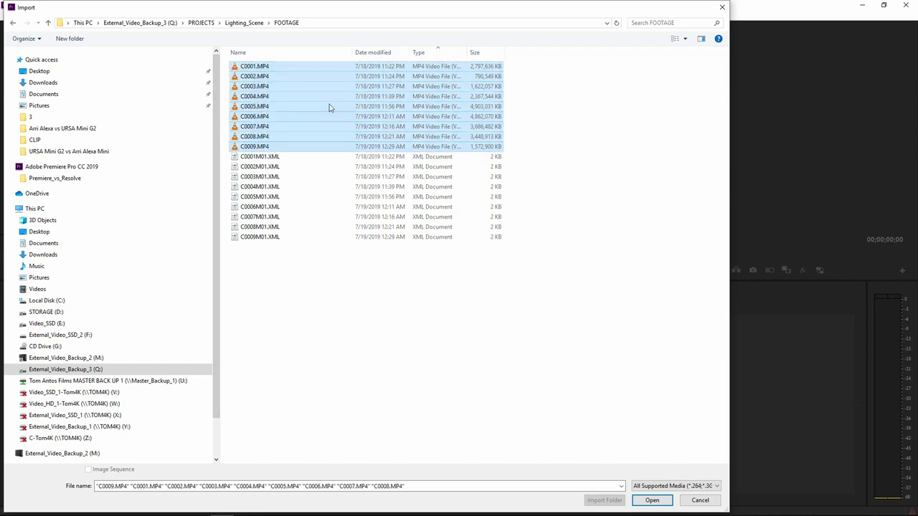
left_click(652, 500)
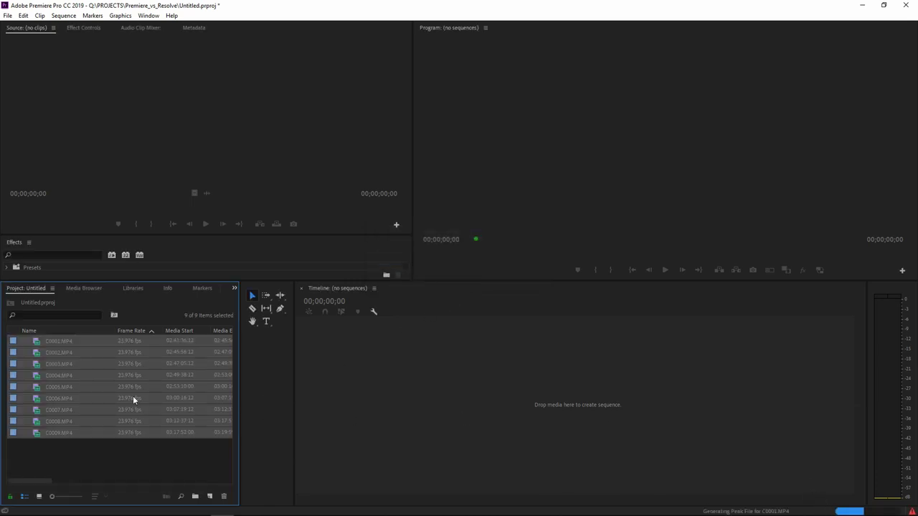
left_click(122, 457)
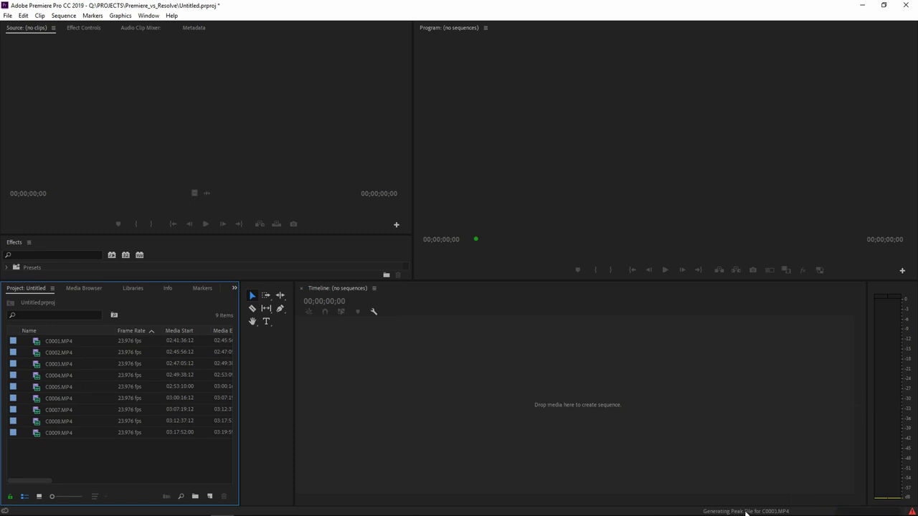
left_click(62, 385)
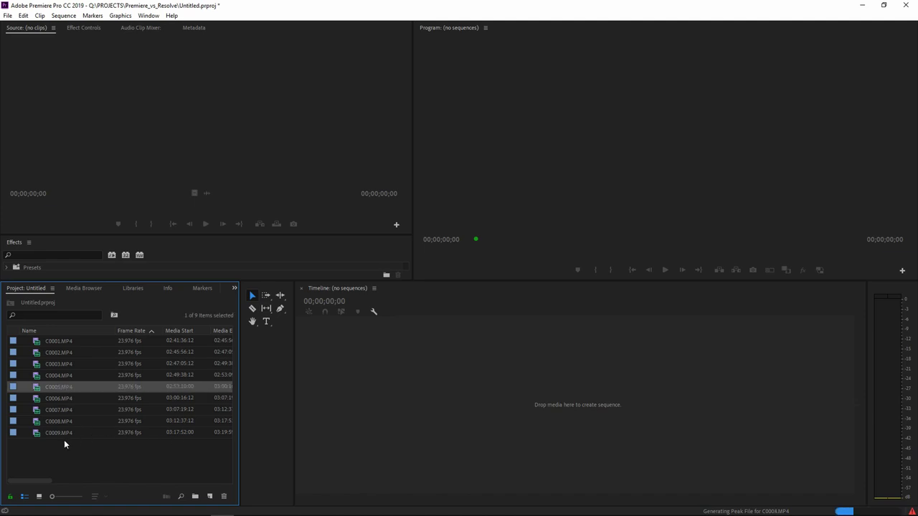
Build a sequence from C0009.MP4 on the empty Timeline and shrink audio track A1
double_click(35, 432)
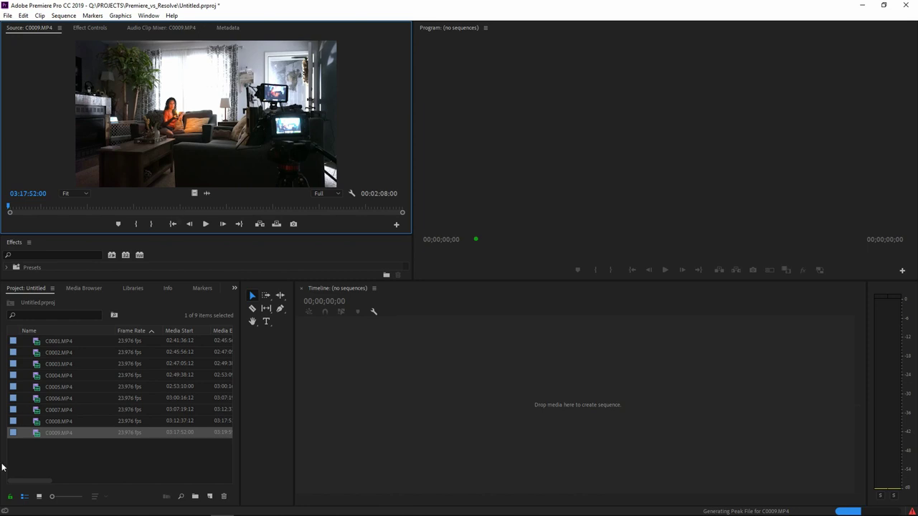
left_click_drag(37, 436, 389, 404)
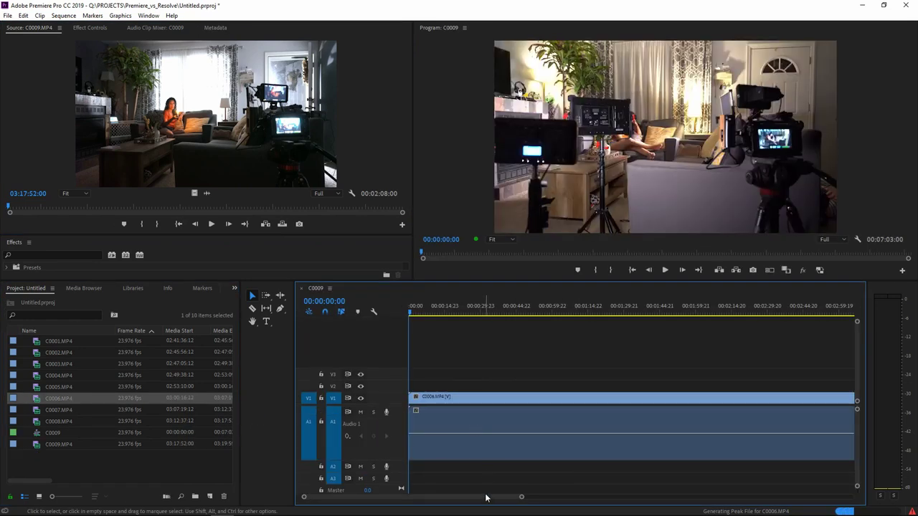
mouse_move(486, 502)
left_mouse_down()
mouse_move(649, 507)
mouse_move(488, 503)
left_mouse_up()
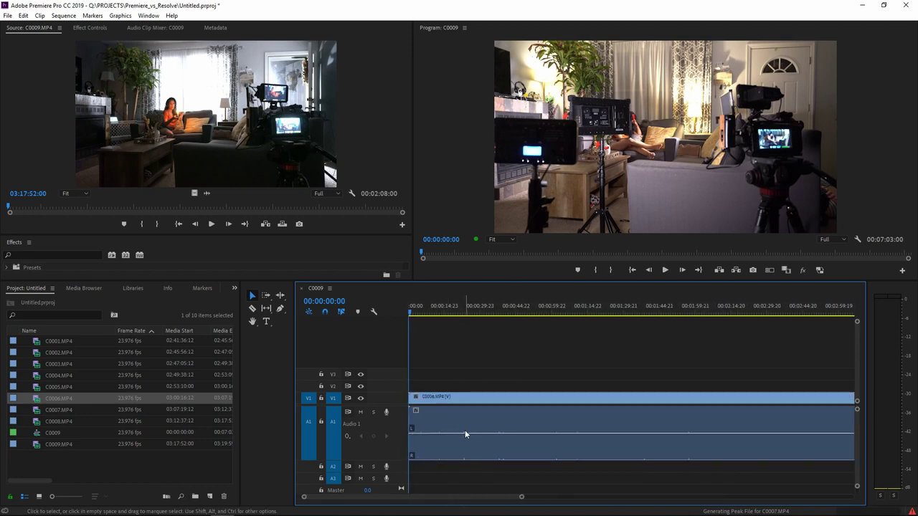
left_click_drag(393, 460, 396, 428)
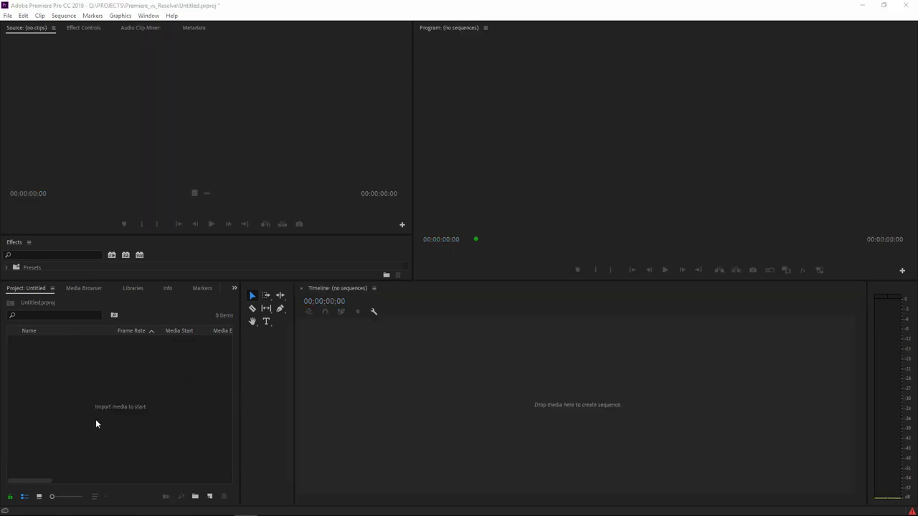
Import the whole FOOTAGE folder from Lighting_Scene as a bin and expand it
left_click_drag(241, 279, 255, 246)
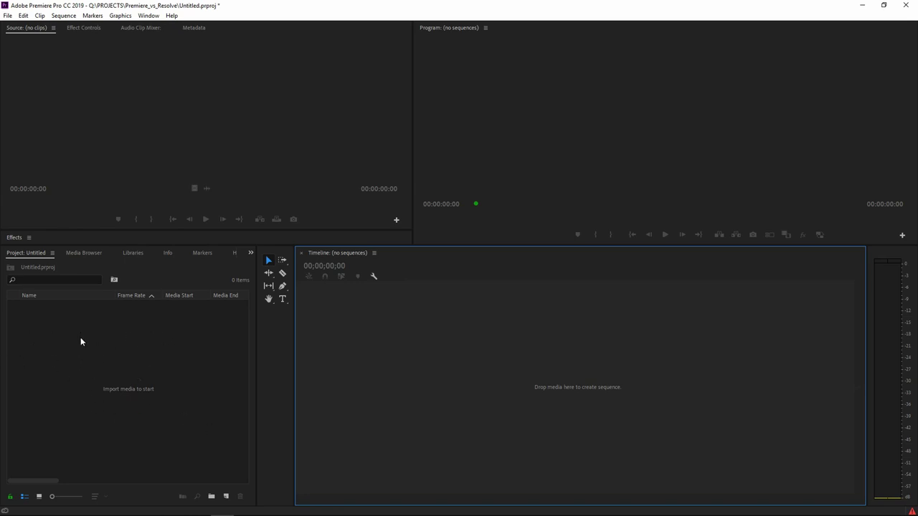
right_click(80, 341)
left_click(115, 408)
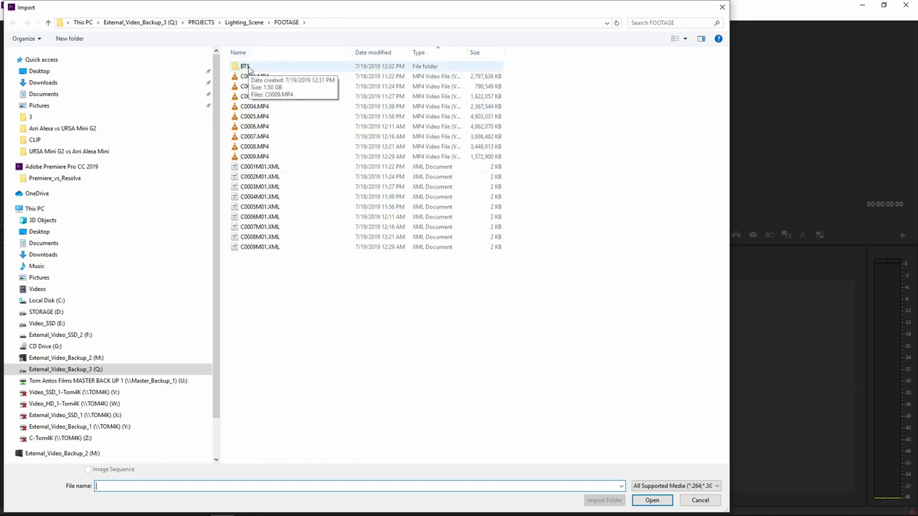
left_click(242, 23)
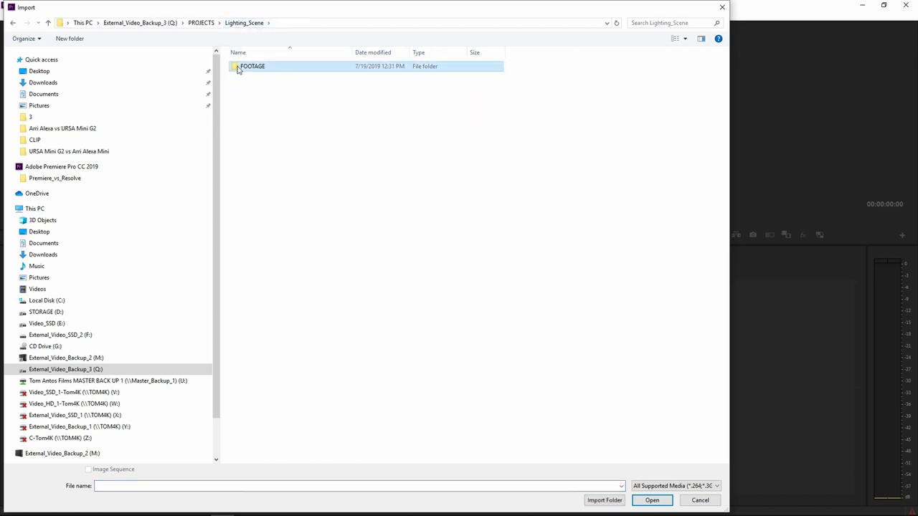
right_click(237, 67)
key("Escape")
left_click(605, 501)
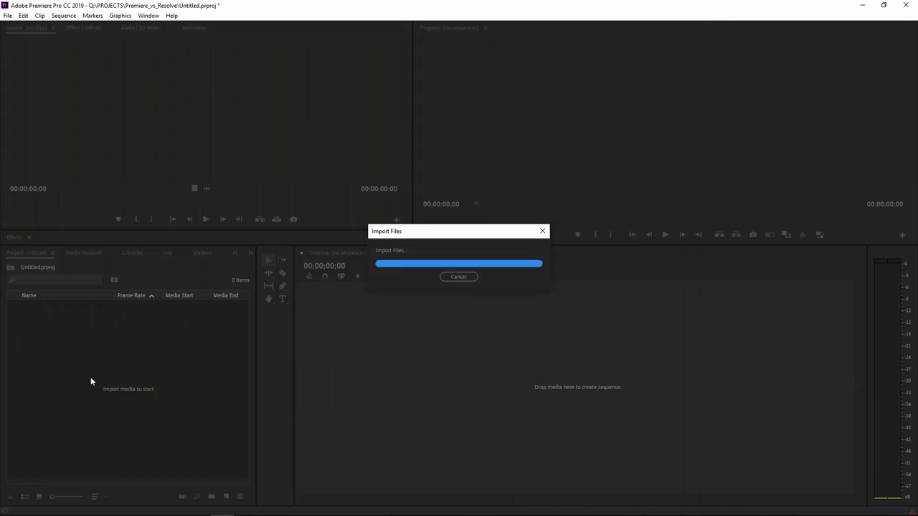
left_click(459, 314)
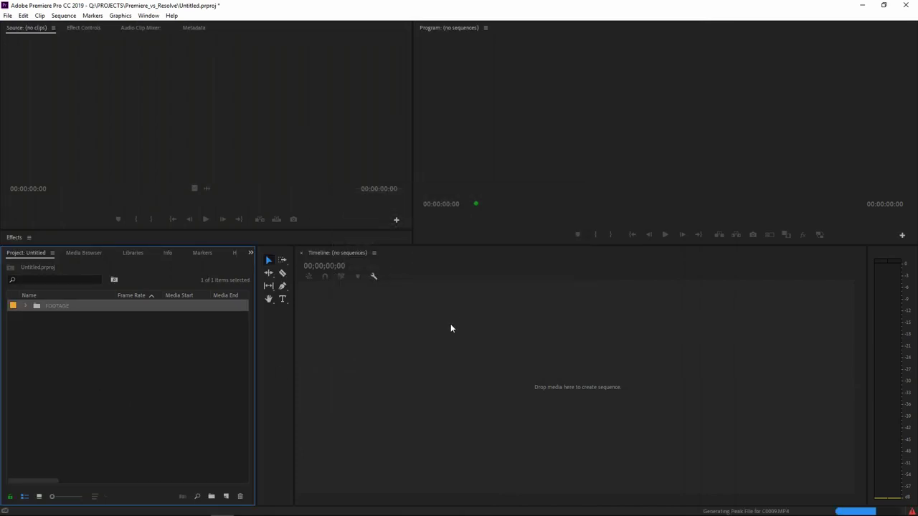
left_click(27, 308)
left_click(26, 306)
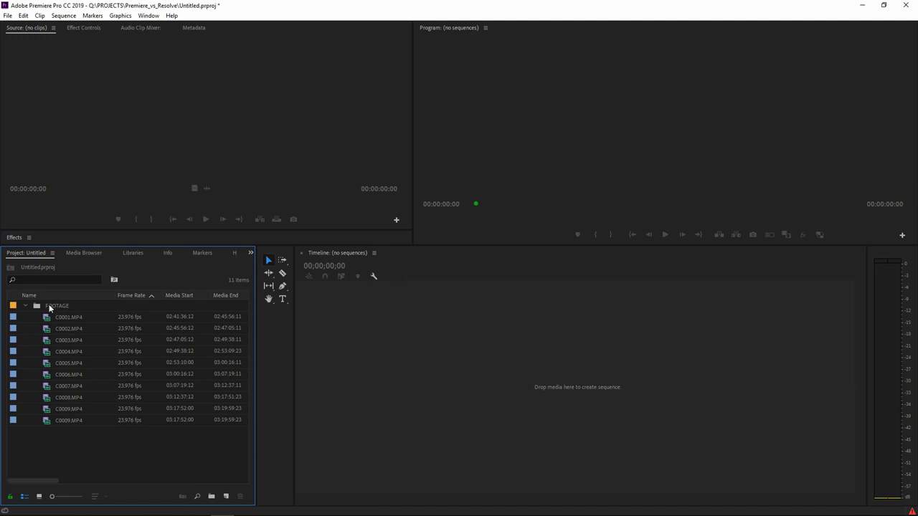
Import the BTS folder and nest its bin inside the FOOTAGE bin
double_click(50, 447)
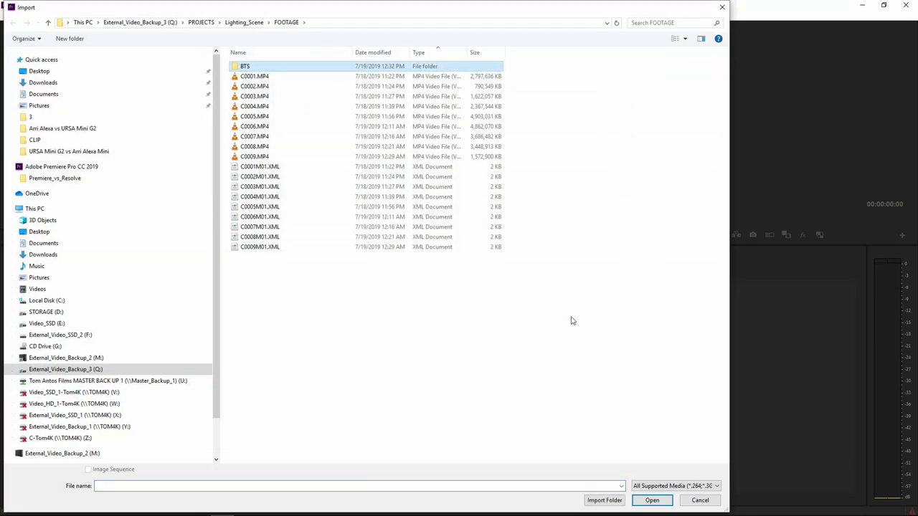
left_click(268, 68)
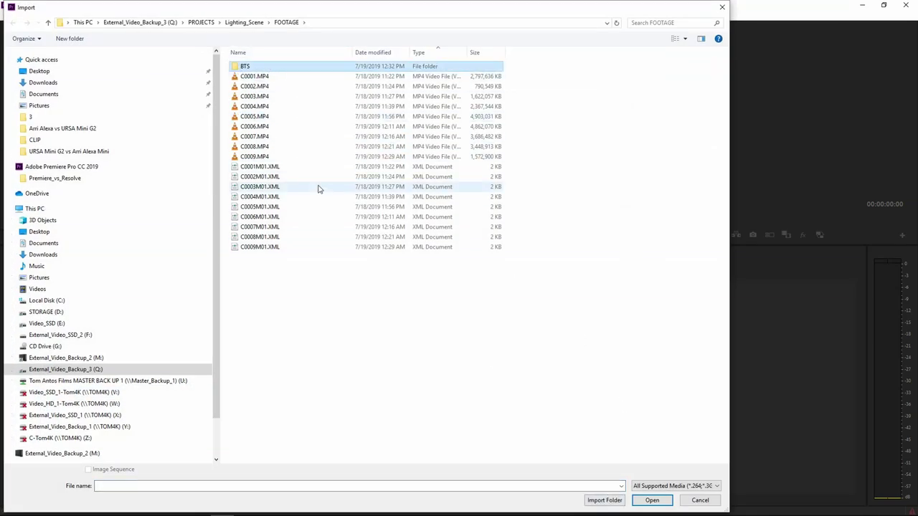
left_click(604, 502)
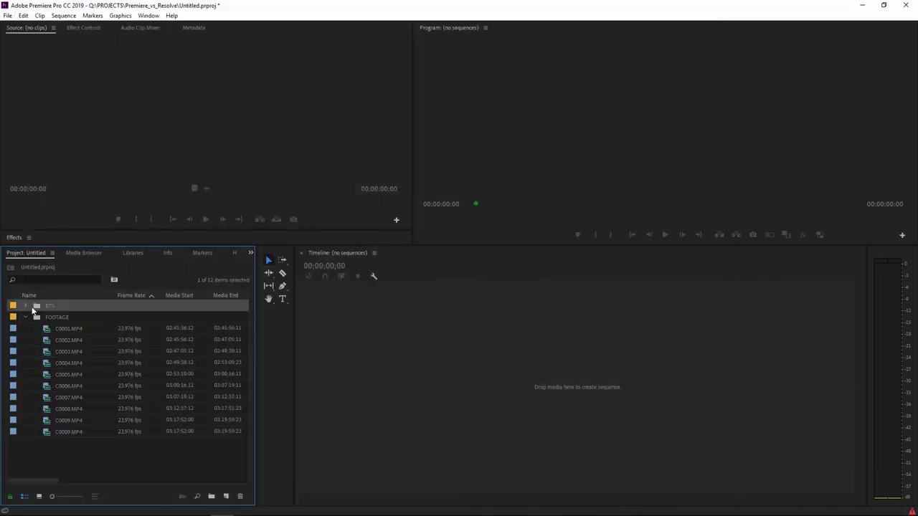
left_click(38, 317)
left_click_drag(39, 321, 39, 319)
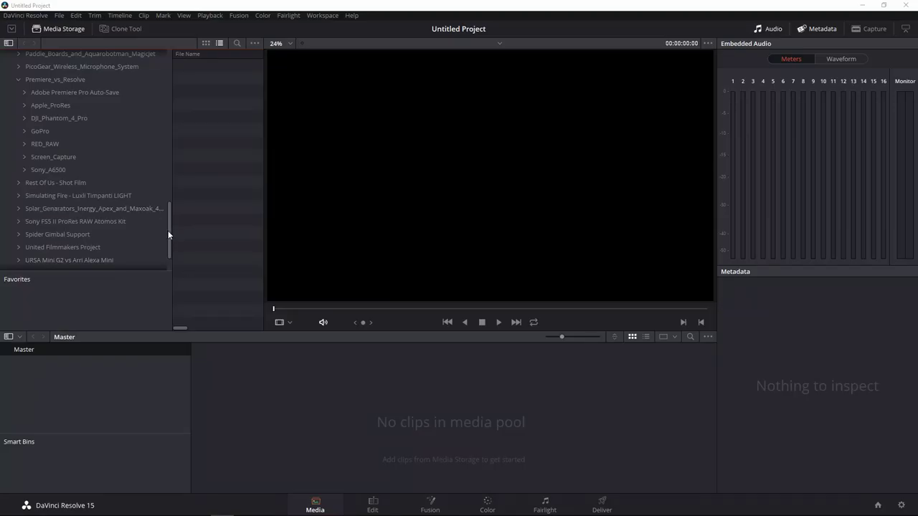
Add FOOTAGE and its subfolders to the Media Pool as bins, keeping the project frame rate
mouse_move(168, 234)
left_mouse_down()
mouse_move(169, 250)
mouse_move(166, 228)
left_mouse_up()
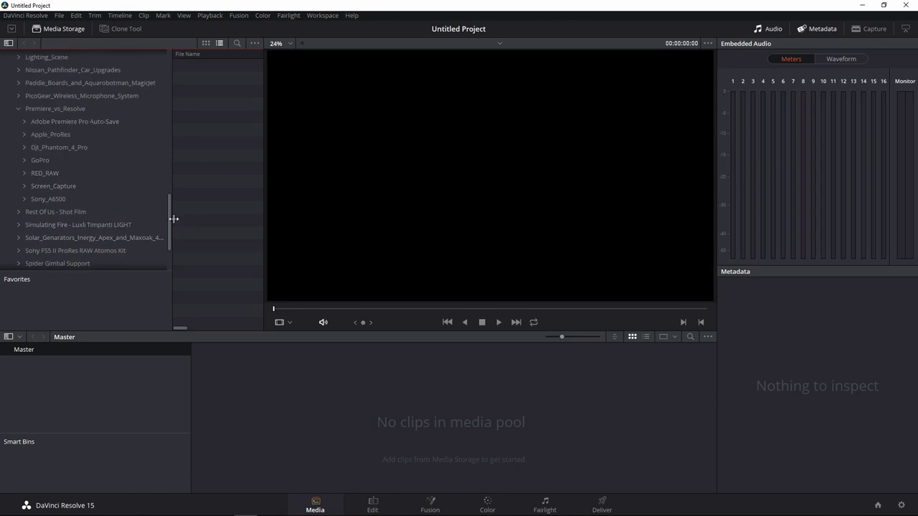
scroll(170, 219, "up", 2)
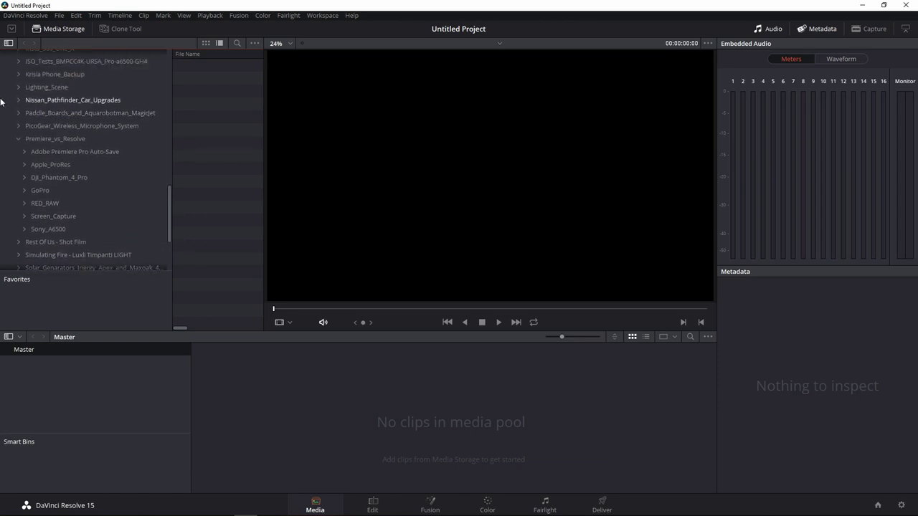
left_click(18, 87)
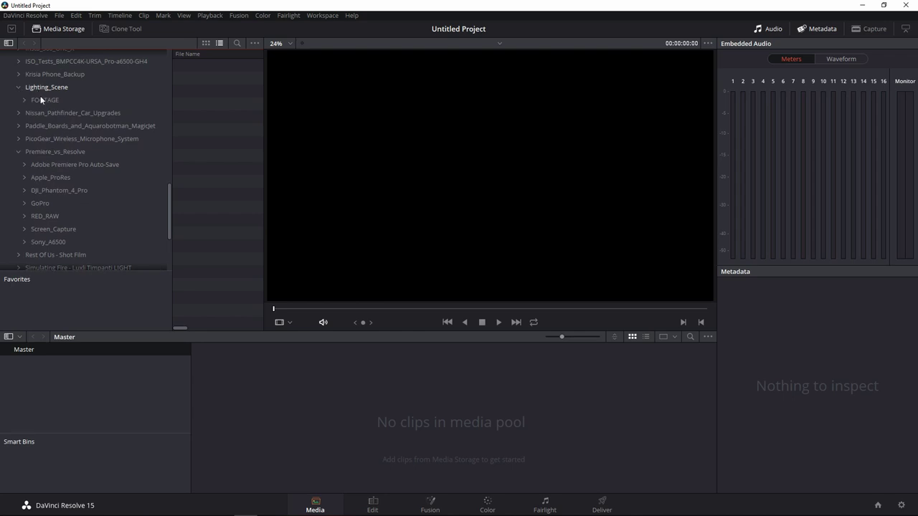
right_click(42, 100)
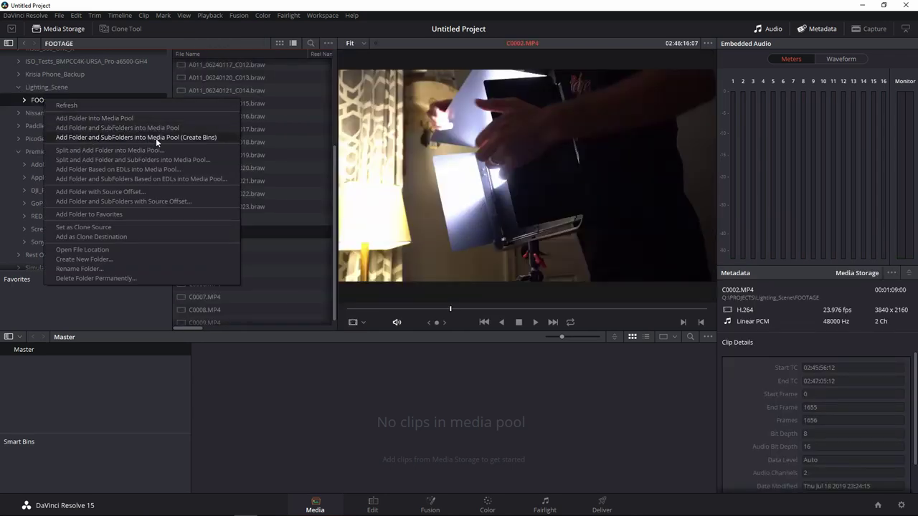
left_click(195, 139)
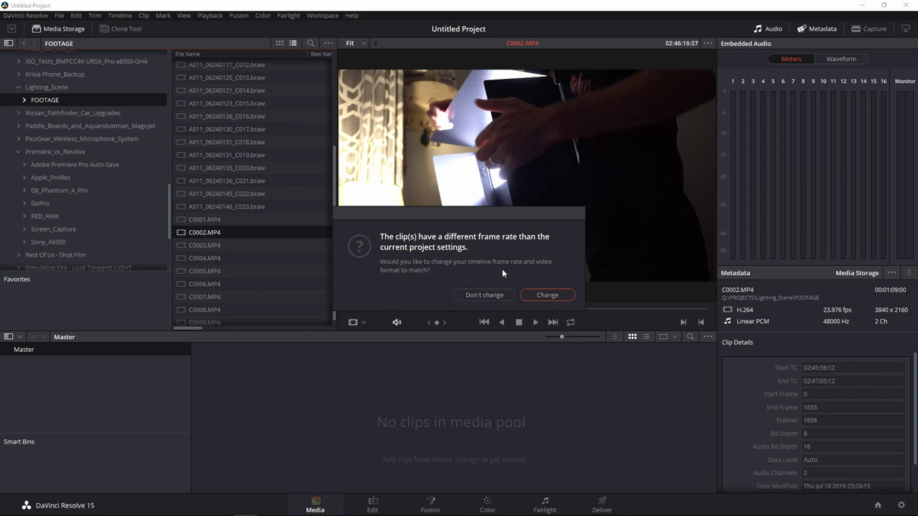
left_click(485, 296)
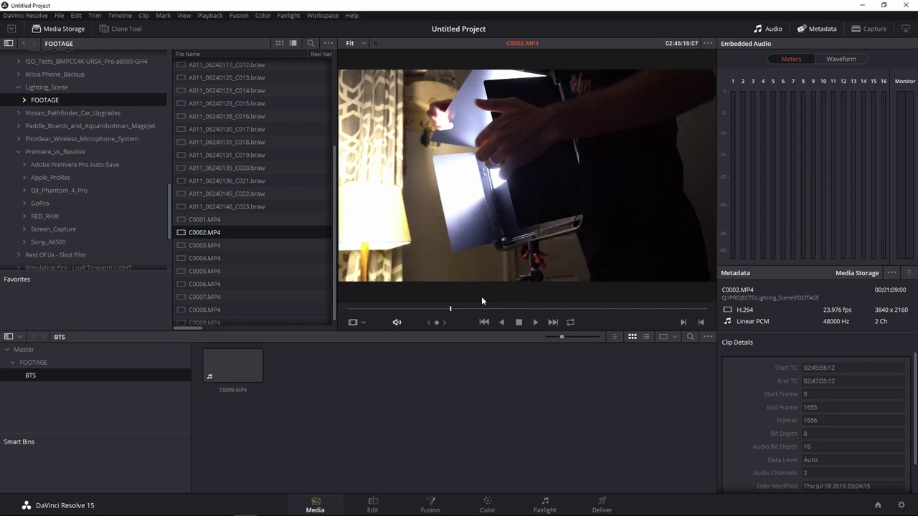
Browse the FOOTAGE and BTS bins, then return to the Master bin
left_click(23, 350)
left_click(30, 364)
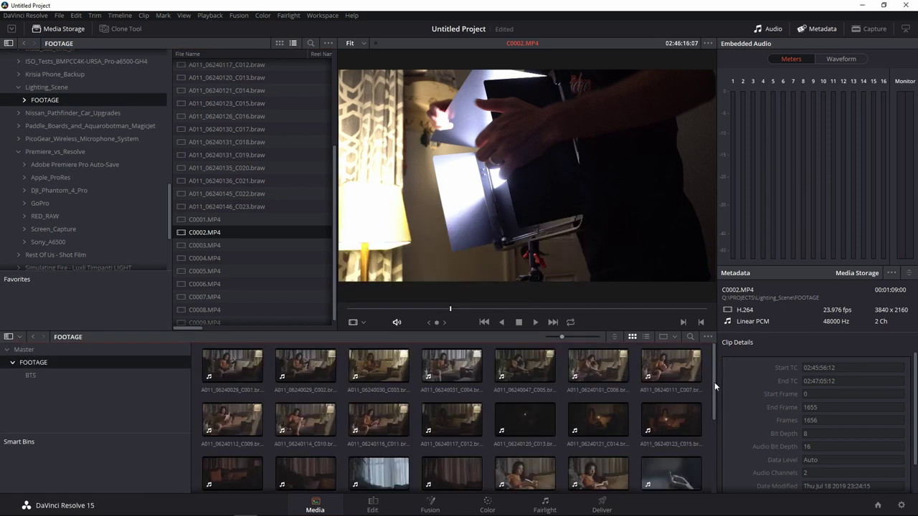
scroll(711, 430, "down", 2)
left_click(29, 376)
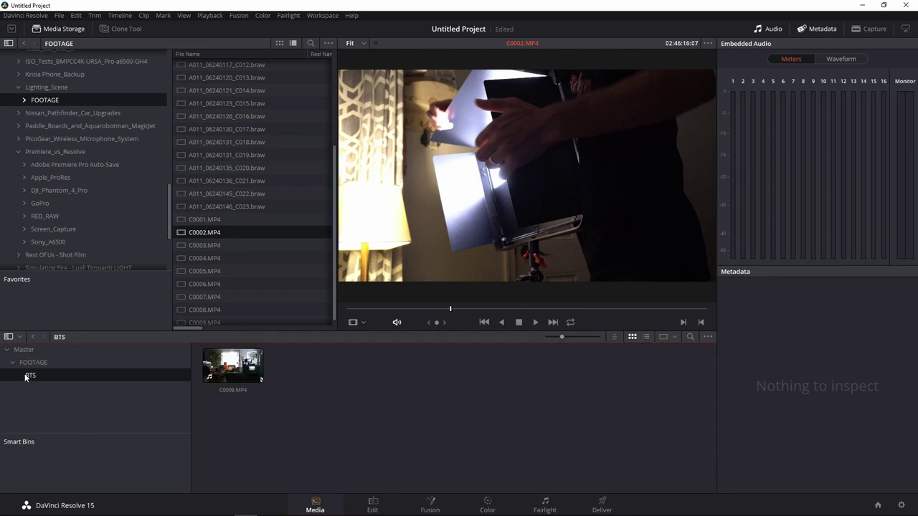
left_click(23, 350)
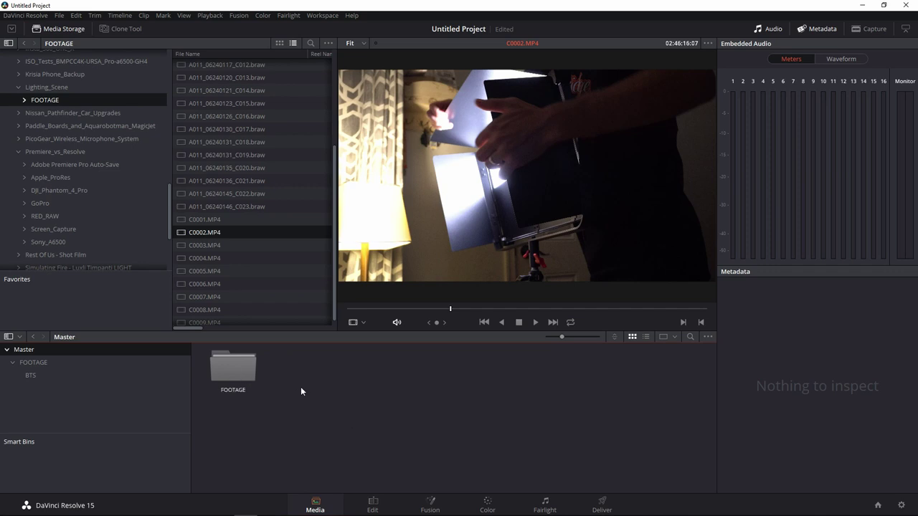
On the Edit page, load BTS clip C0009.MP4 in the viewer and play it
left_click(373, 504)
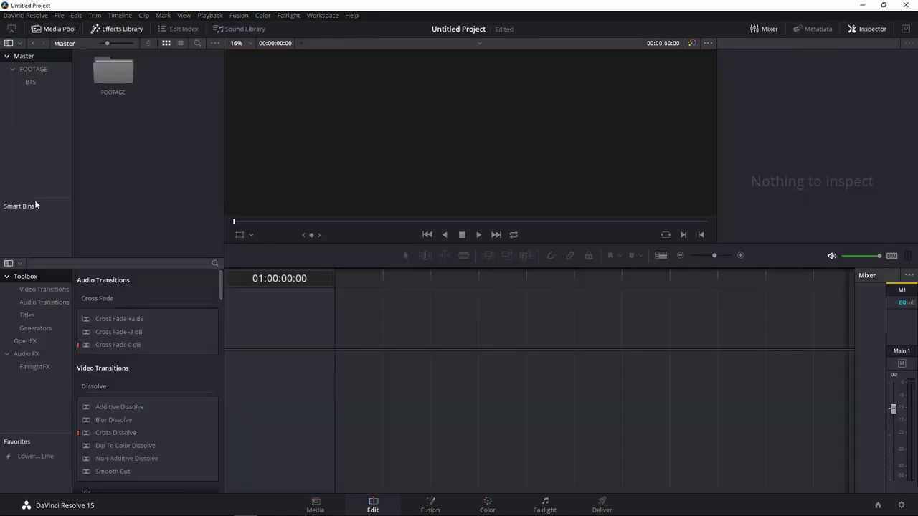
left_click(29, 83)
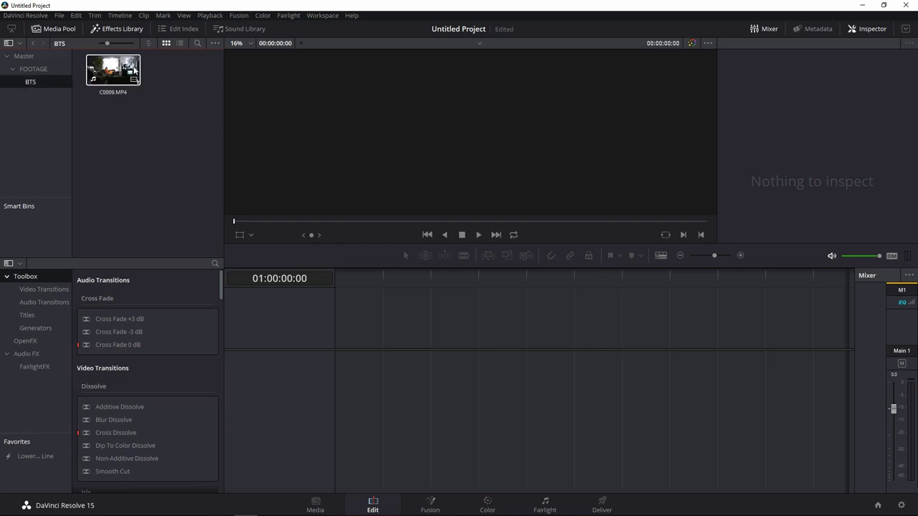
double_click(125, 77)
left_click_drag(295, 221, 375, 224)
left_click(389, 233)
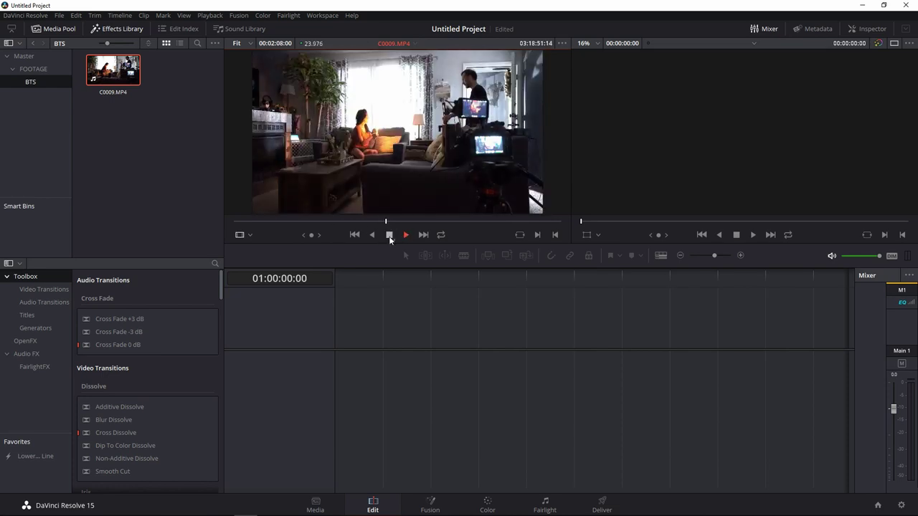
left_click(389, 235)
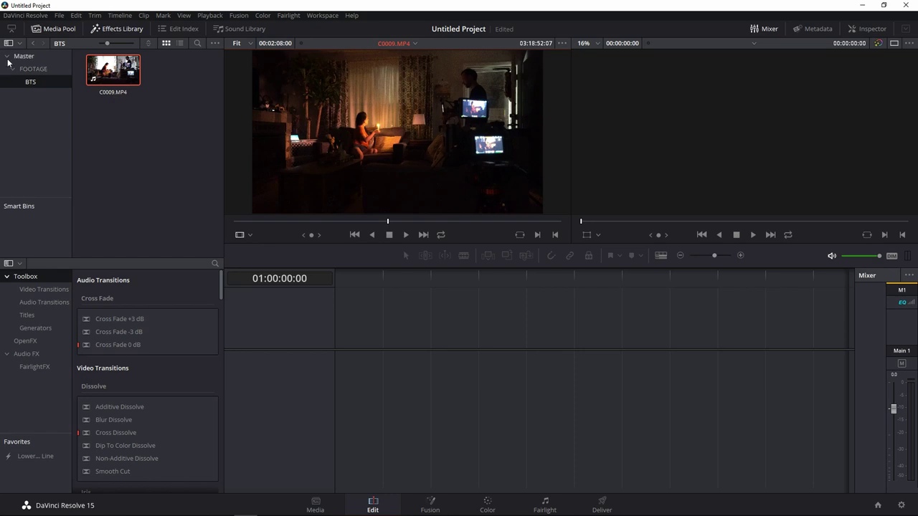
left_click(29, 69)
left_click(128, 170)
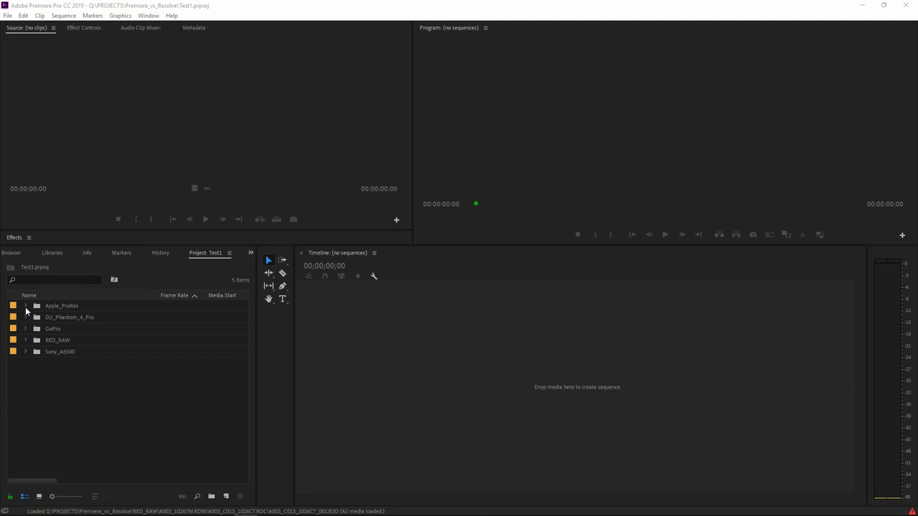
Expand the Sony_A6500 bin to reveal clips C0013.MP4 and C0016.MP4 and their details
left_click(26, 351)
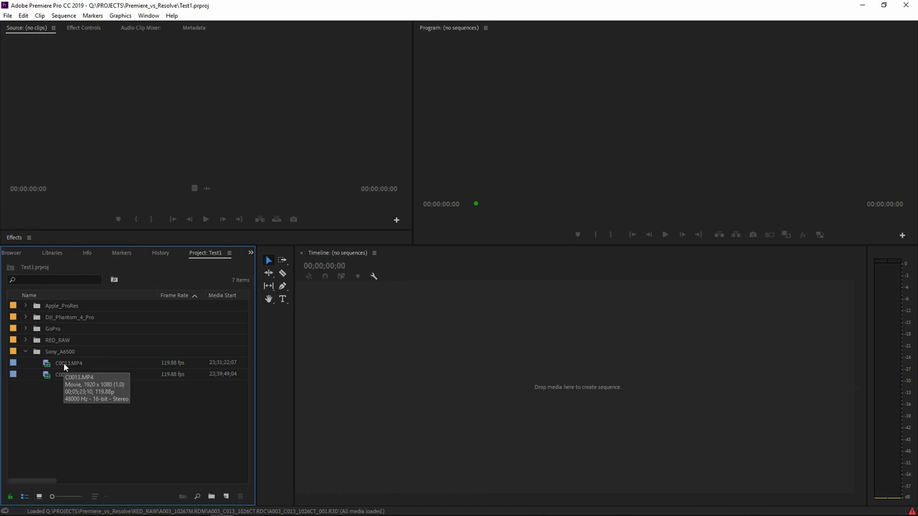
mouse_move(60, 366)
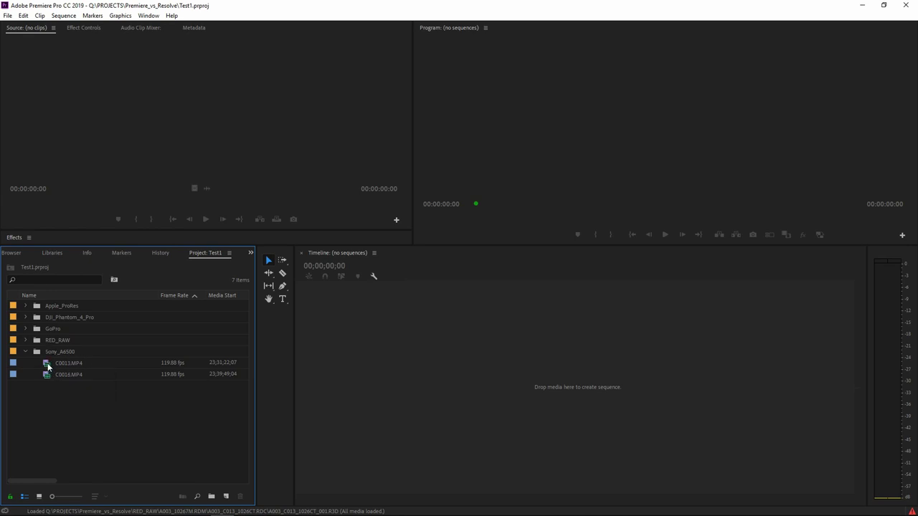
Create the C0013 sequence from C0013.MP4 and append C0016.MP4 after it
left_click_drag(47, 367, 228, 499)
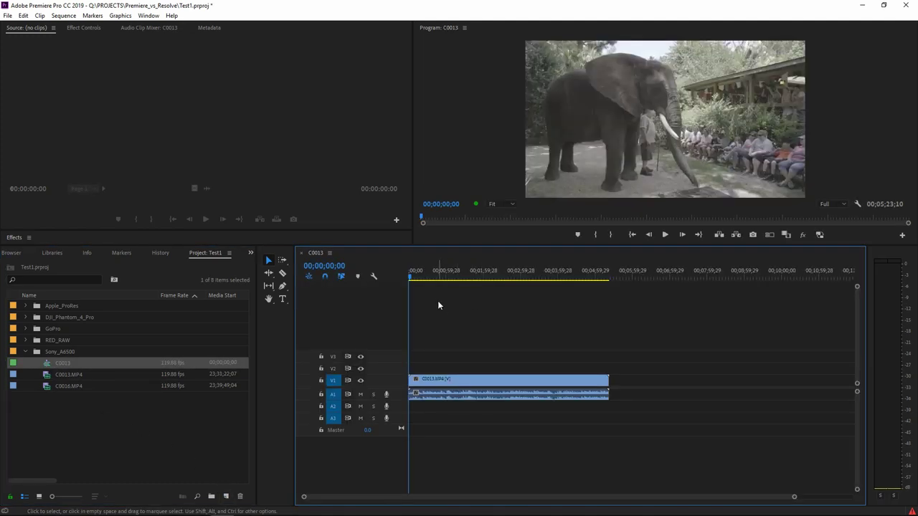
left_click_drag(421, 278, 456, 278)
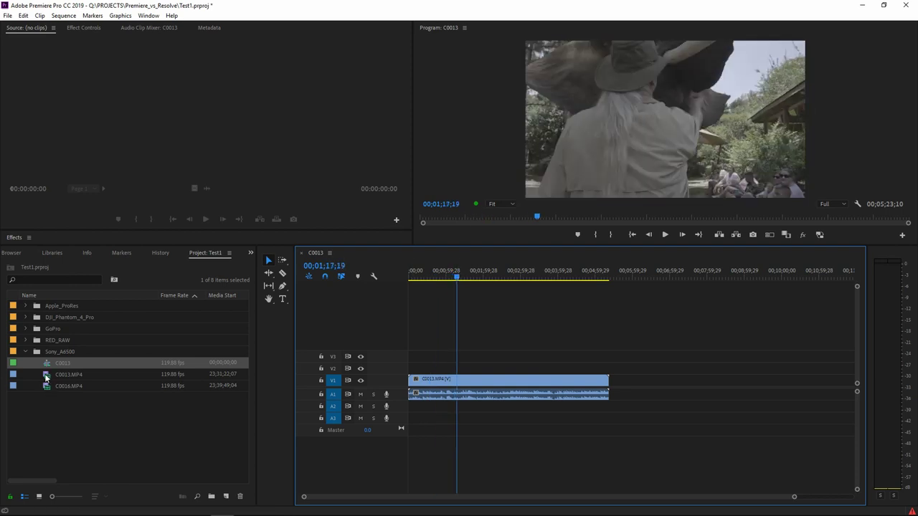
left_click_drag(49, 387, 654, 408)
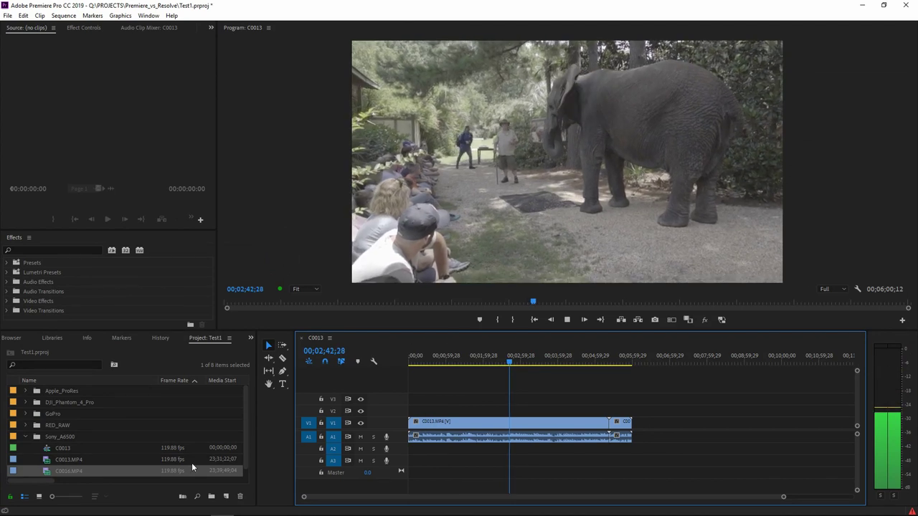
left_click(48, 473)
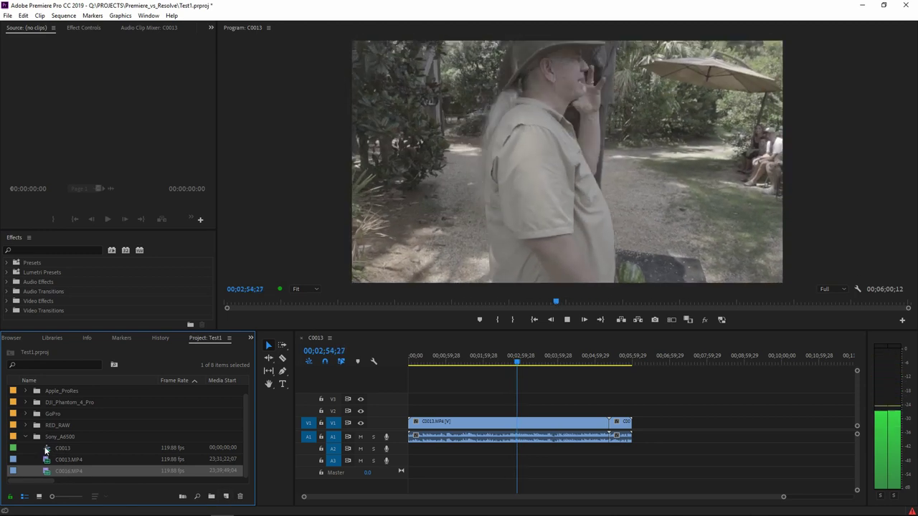
left_click(46, 451)
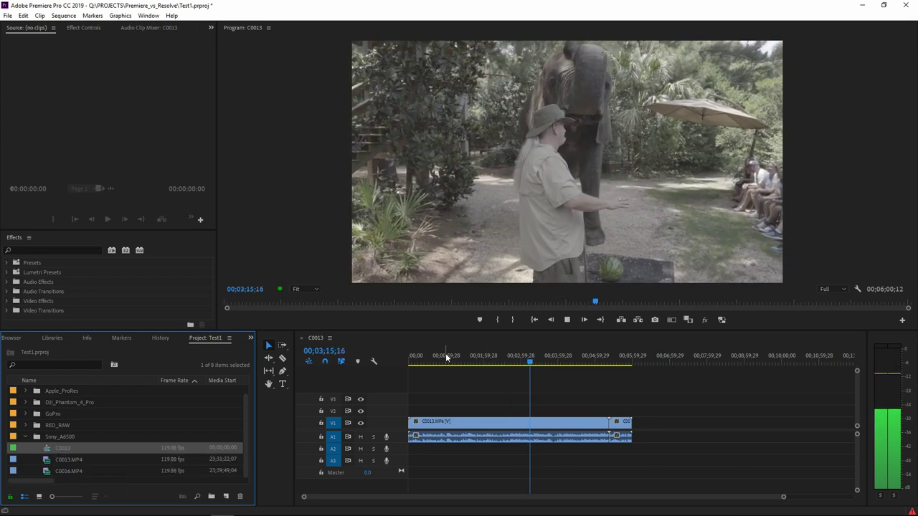
Split the clip with the Razor tool at four points starting near 00;56;25
left_click(445, 358)
left_click_drag(444, 359, 443, 366)
key("c")
left_click(444, 424)
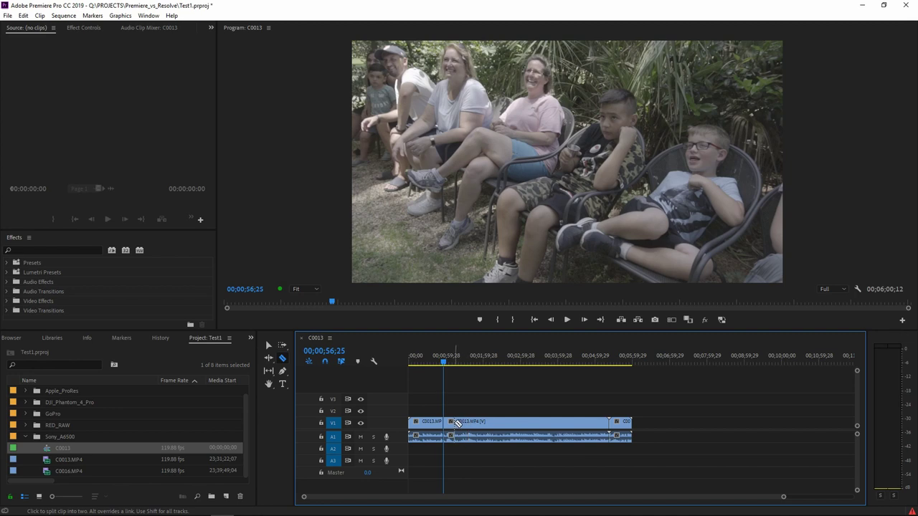
left_click(457, 423)
key("v")
key("c")
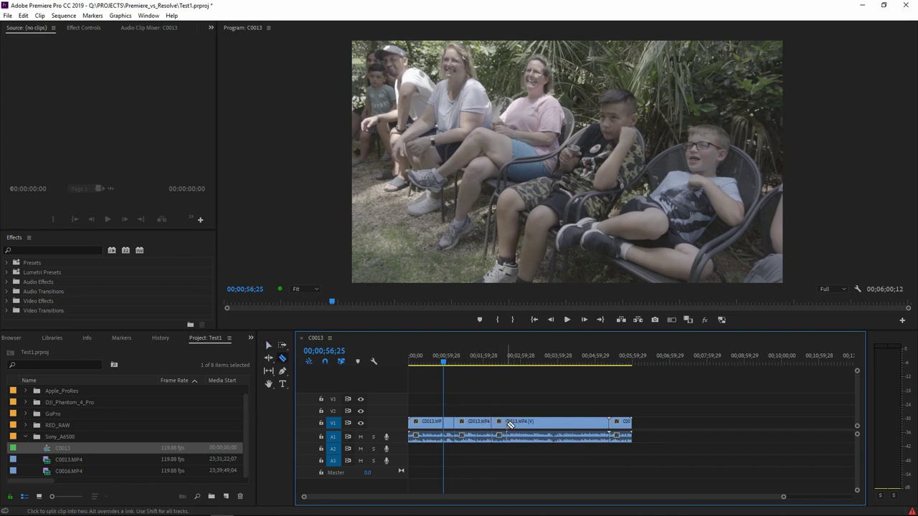
left_click(497, 423)
left_click(561, 423)
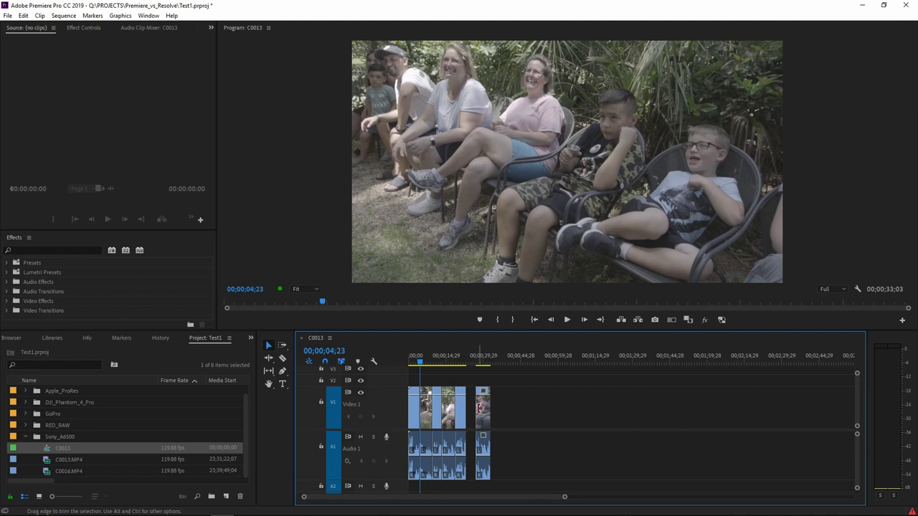
Ripple delete the gap and play the edited sequence from the start
left_click(470, 409)
key("Delete")
left_click_drag(422, 363, 395, 367)
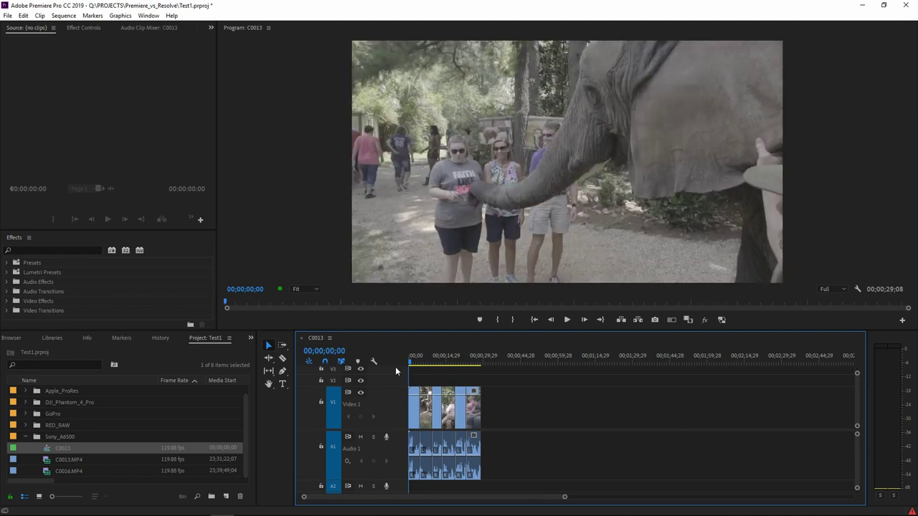
key("space")
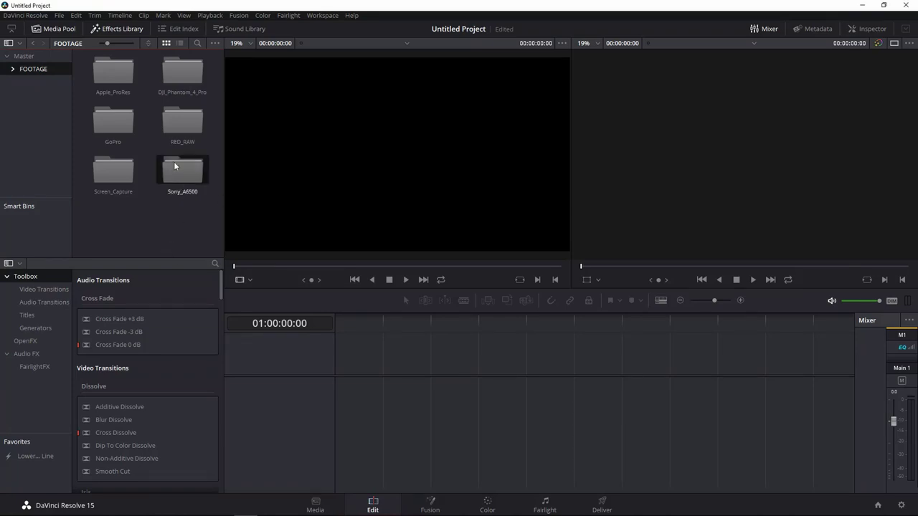
From the Sony_A6500 bin, place C0013.MP4 then C0016.MP4 on Timeline 1
double_click(180, 165)
left_click_drag(113, 69, 366, 397)
left_click_drag(440, 412, 393, 419)
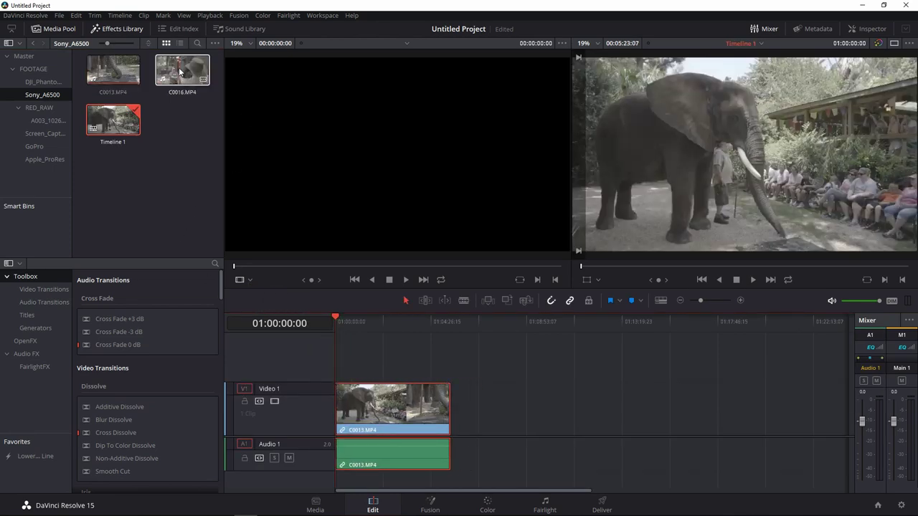
left_click_drag(182, 71, 459, 409)
left_click(412, 320)
left_click_drag(412, 319, 425, 320)
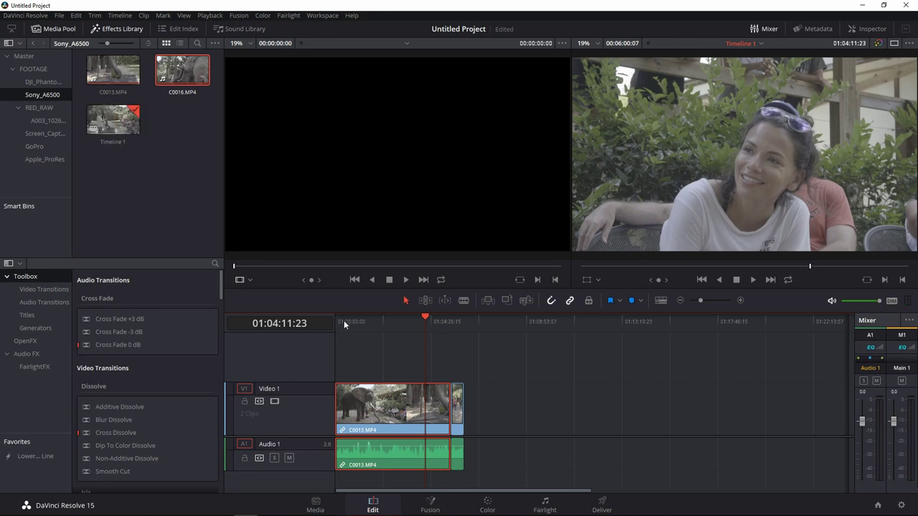
left_click(128, 130)
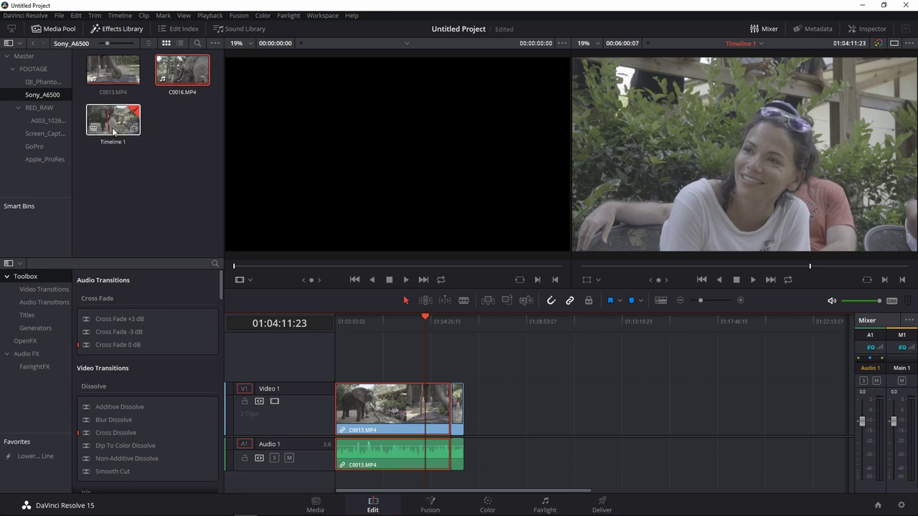
left_click(803, 29)
Show the Metadata panel with C0016.MP4's frame rate and resolution details
left_click(815, 30)
left_click(814, 30)
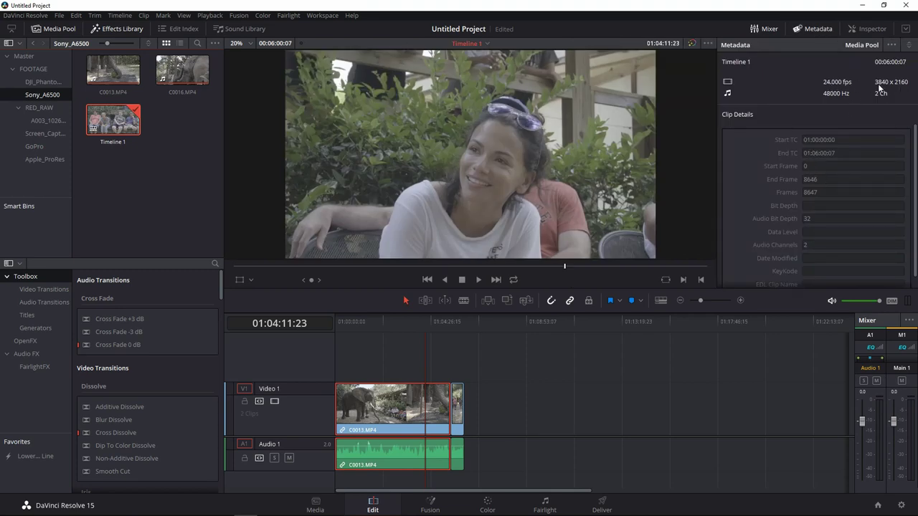
left_click(173, 71)
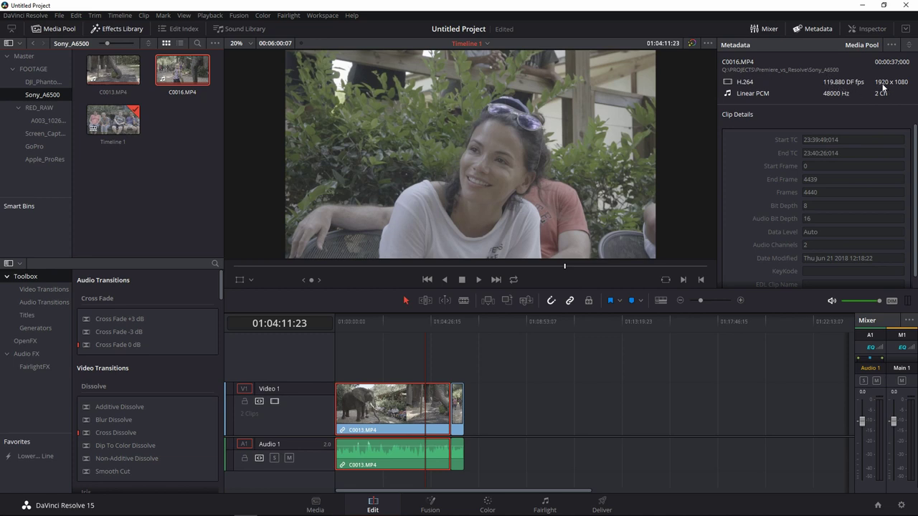
Play Timeline 1 from the elephant footage with a slightly larger viewer, then stop
left_click_drag(426, 319, 392, 324)
key("space")
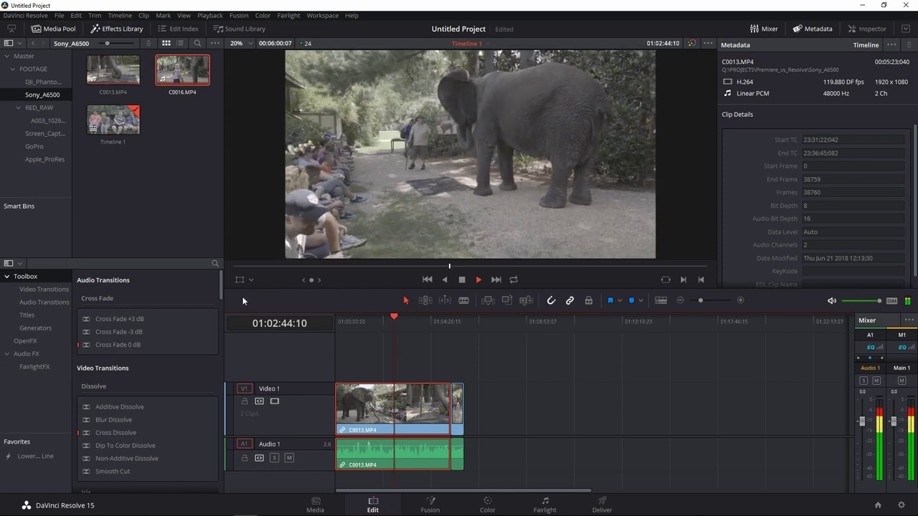
left_click_drag(242, 287, 244, 295)
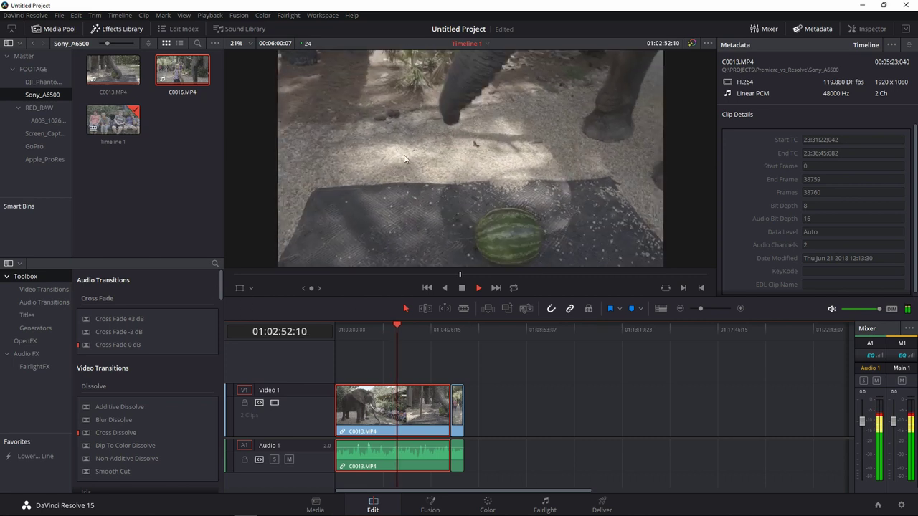
key("space")
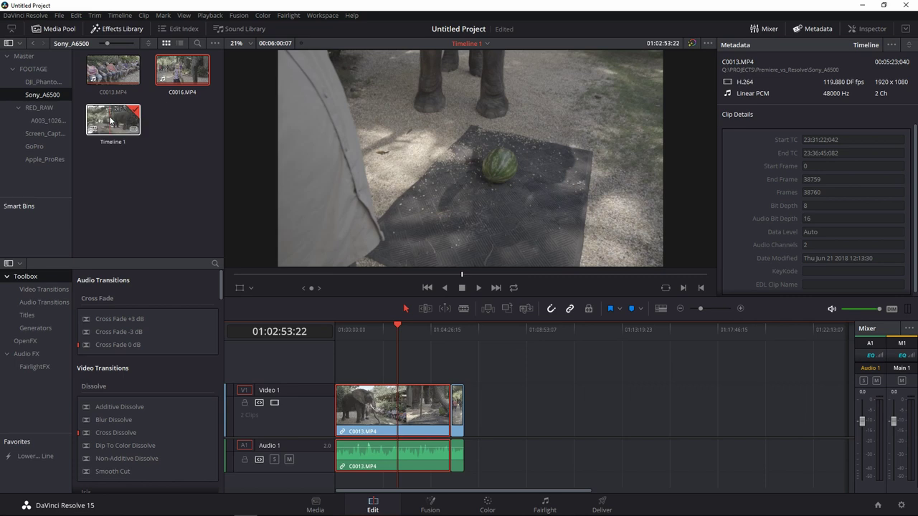
Change the Project Settings timeline resolution from 3840 x 2160 to 1920 x 1080 HD, save, and play
left_click(59, 16)
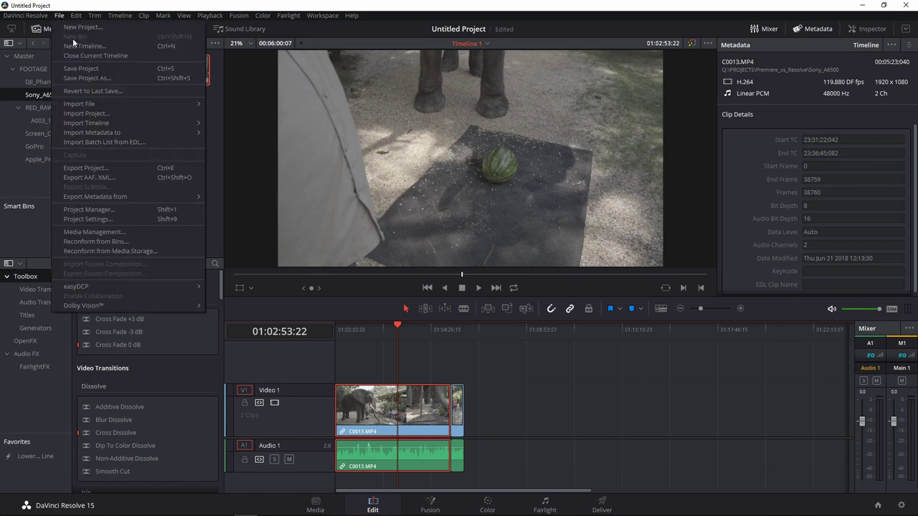
left_click(99, 220)
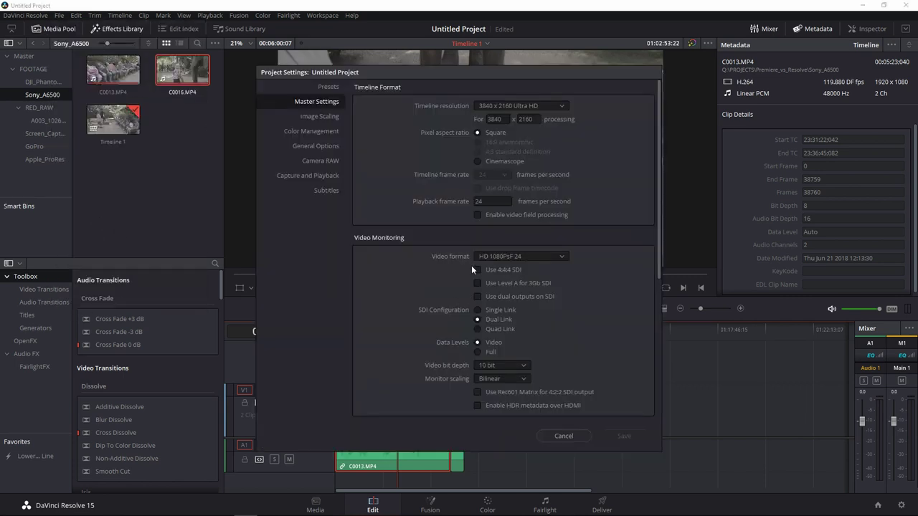
left_click_drag(529, 70, 474, 110)
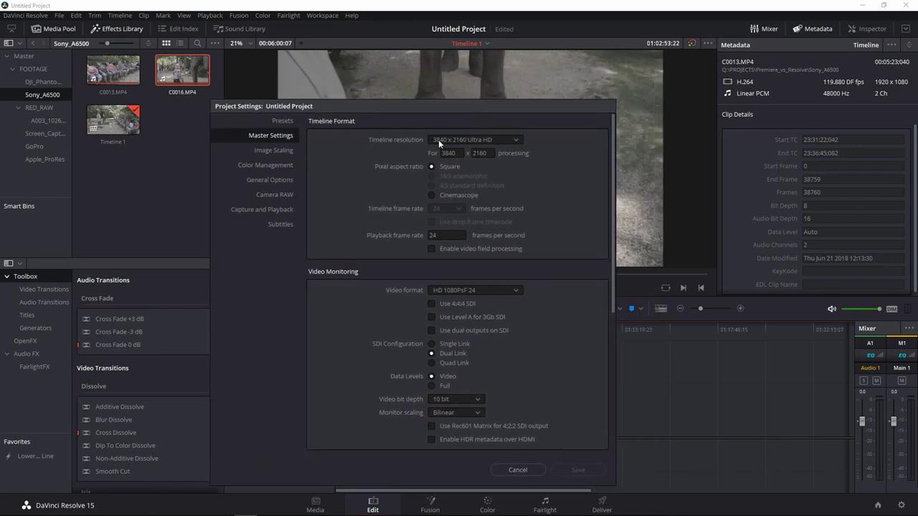
left_click(515, 139)
left_click(515, 139)
left_click(478, 140)
left_click(467, 226)
left_click(553, 340)
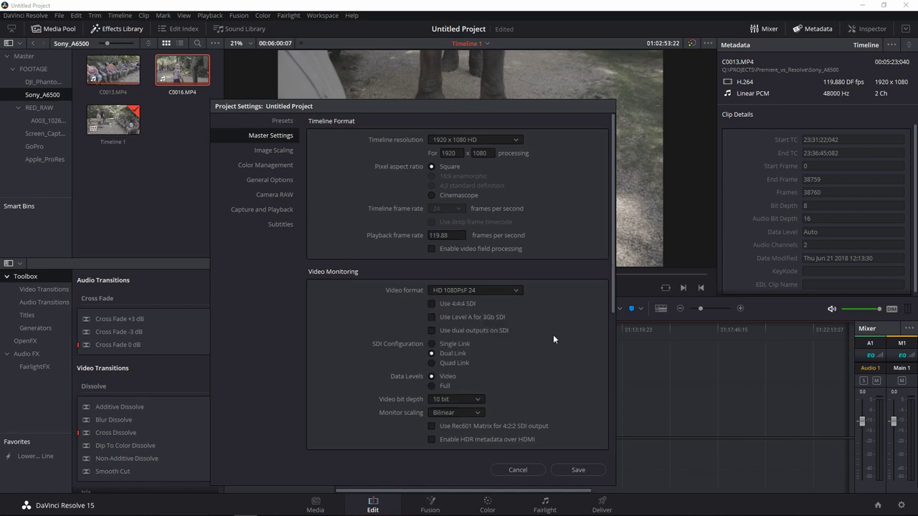
left_click(579, 467)
left_click(380, 327)
key("space")
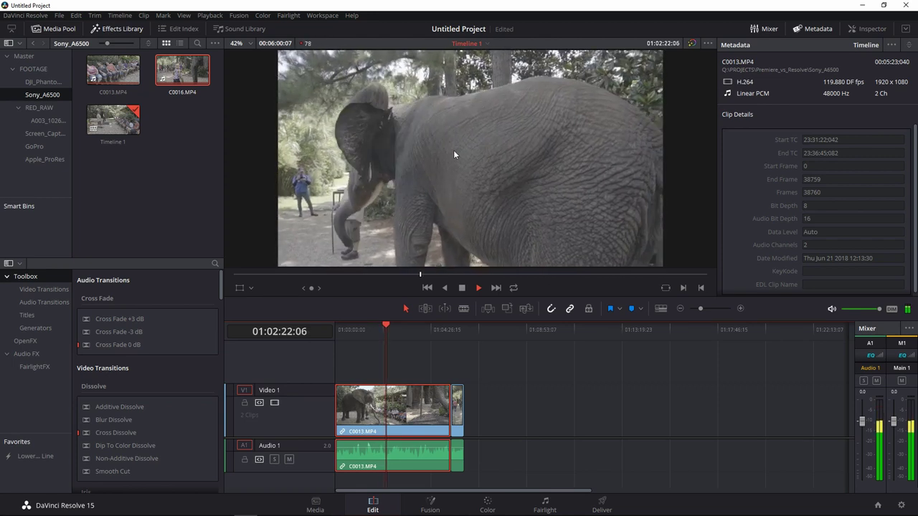
Stop playback, reopen Project Settings and enter 24 as the playback frame rate
key("space")
left_click(60, 15)
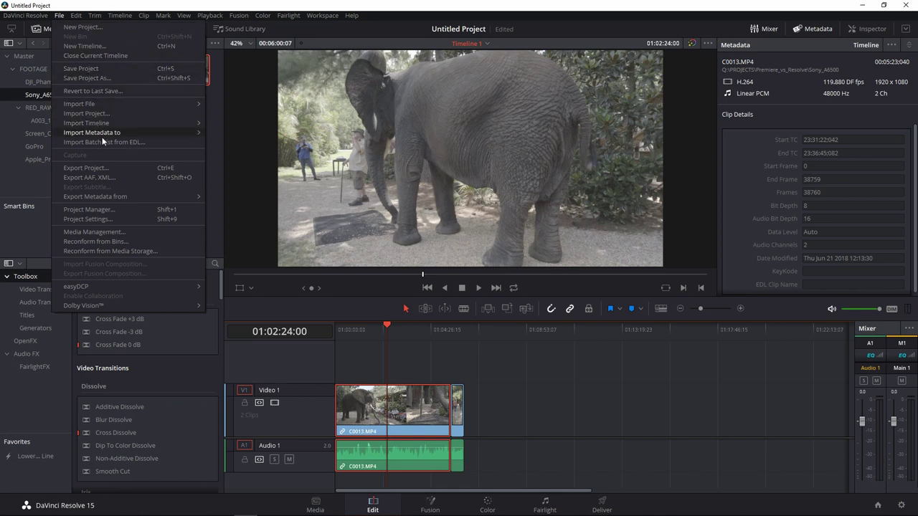
left_click(97, 220)
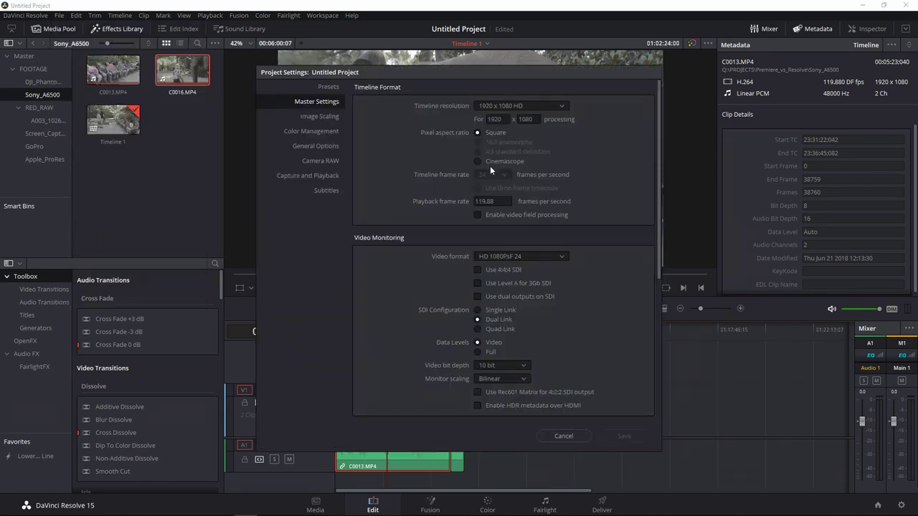
left_click(492, 201)
type("24")
Save the 24 fps setting and play the elephant footage, jumping and scrubbing to later shots
left_click(640, 436)
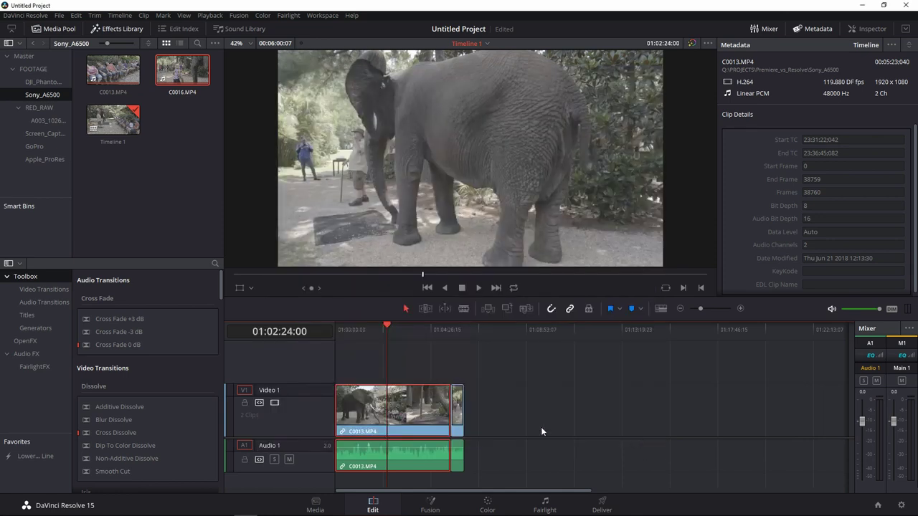
left_click(355, 330)
key("space")
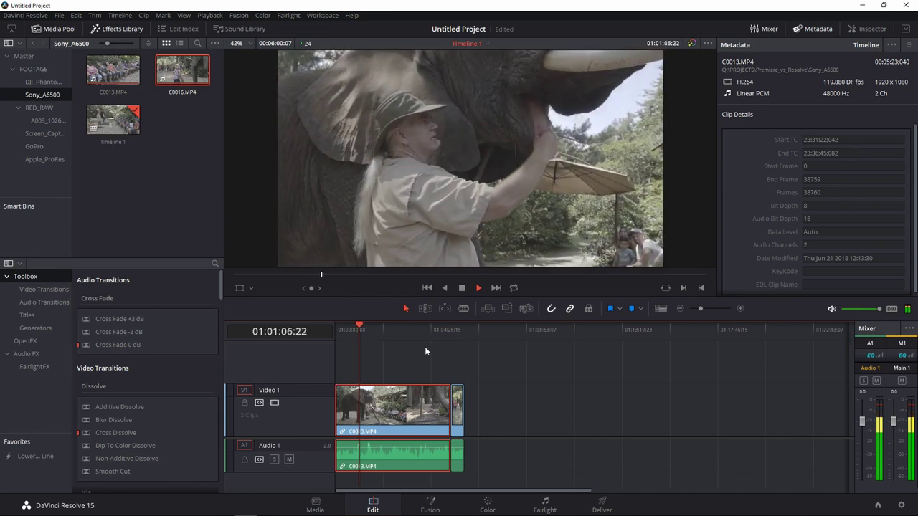
left_click(423, 327)
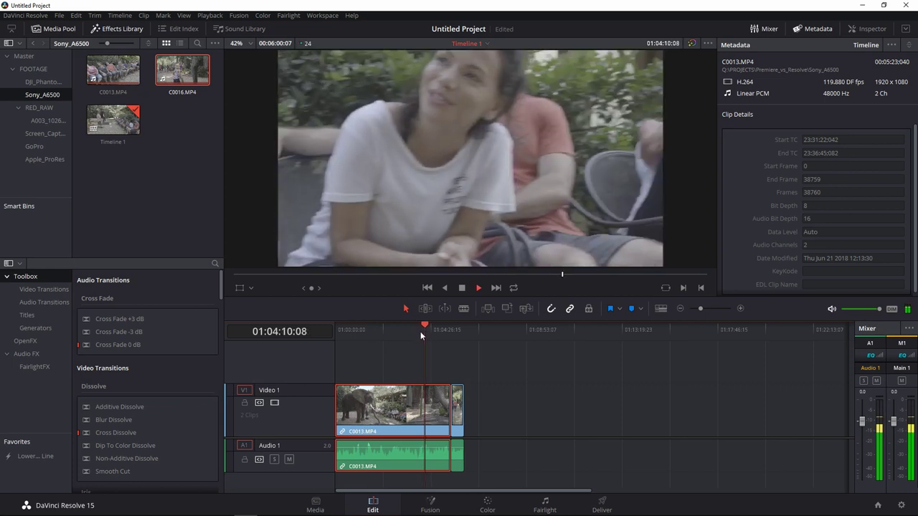
left_click_drag(447, 329, 348, 339)
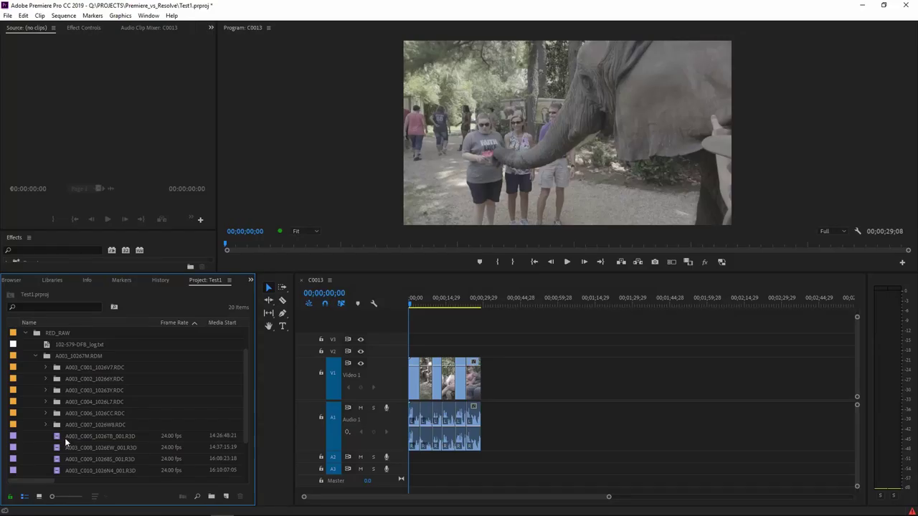
Create a new sequence from A003_C001_1026V7_001.R3D in the A003_C001_1026V7.RDC bin
left_click(56, 426)
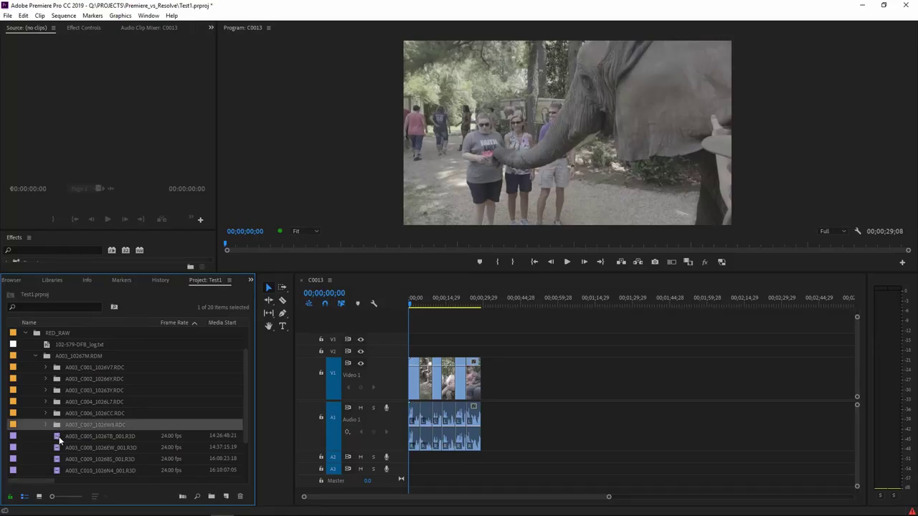
left_click(59, 438)
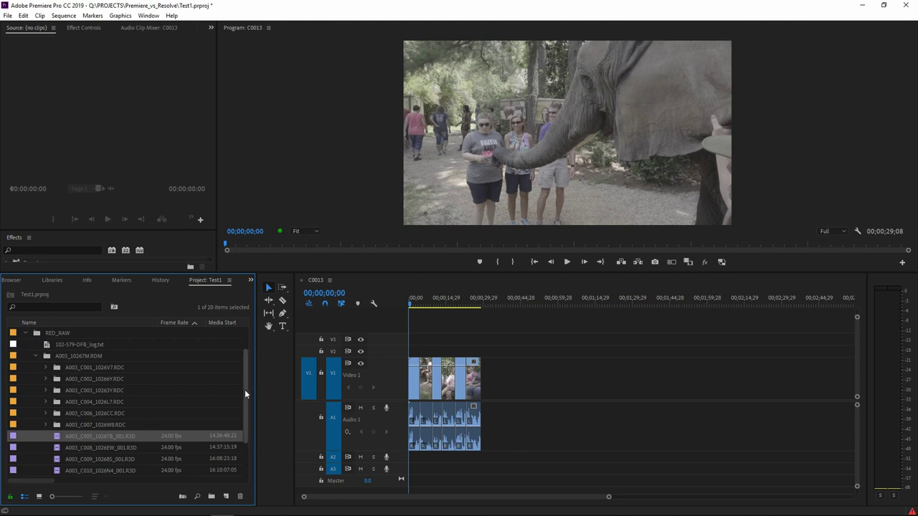
mouse_move(245, 389)
left_mouse_down()
mouse_move(252, 428)
mouse_move(245, 378)
left_mouse_up()
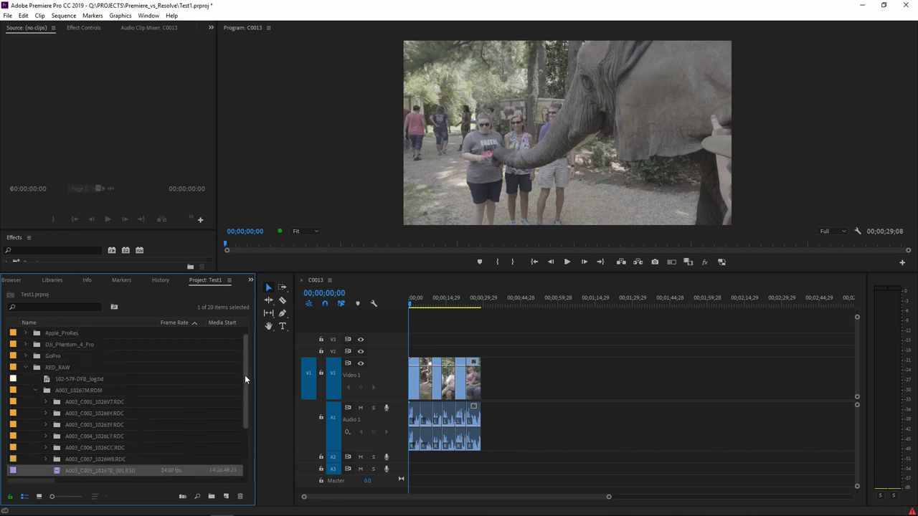
left_click(45, 402)
left_click(71, 414)
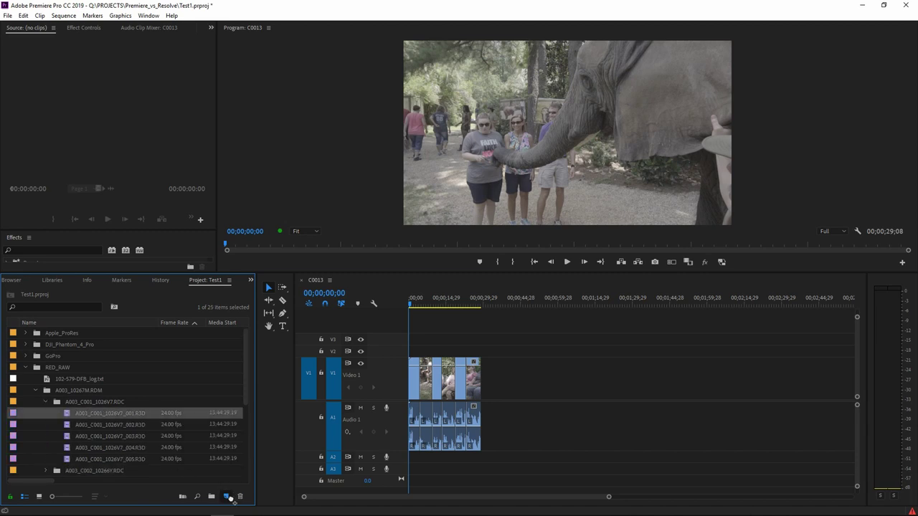
left_click_drag(228, 498, 228, 499)
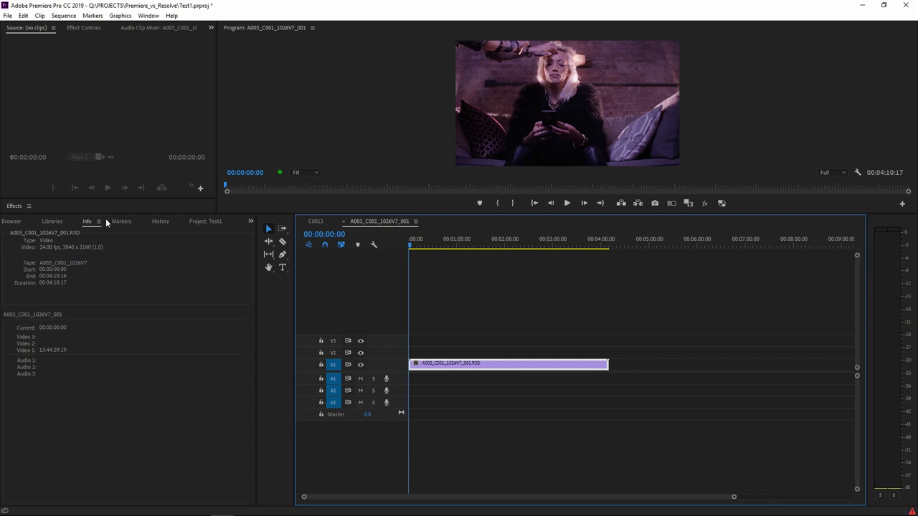
Enlarge the Program monitor and jump ahead to about 30 seconds and a later shot
left_click_drag(109, 213, 94, 289)
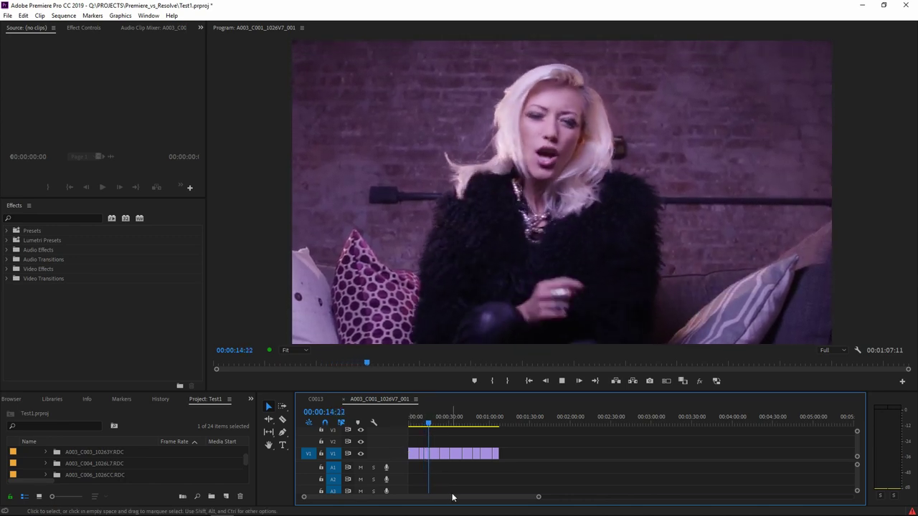
left_click(450, 421)
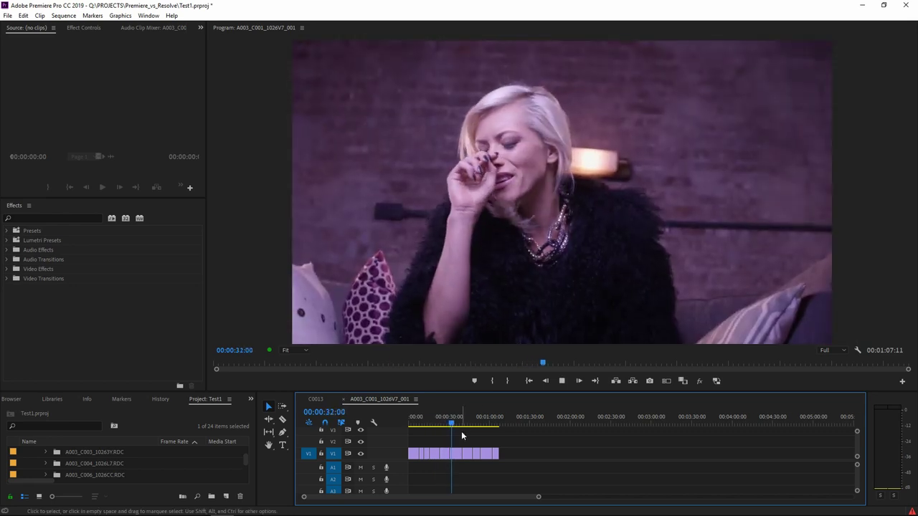
left_click(475, 423)
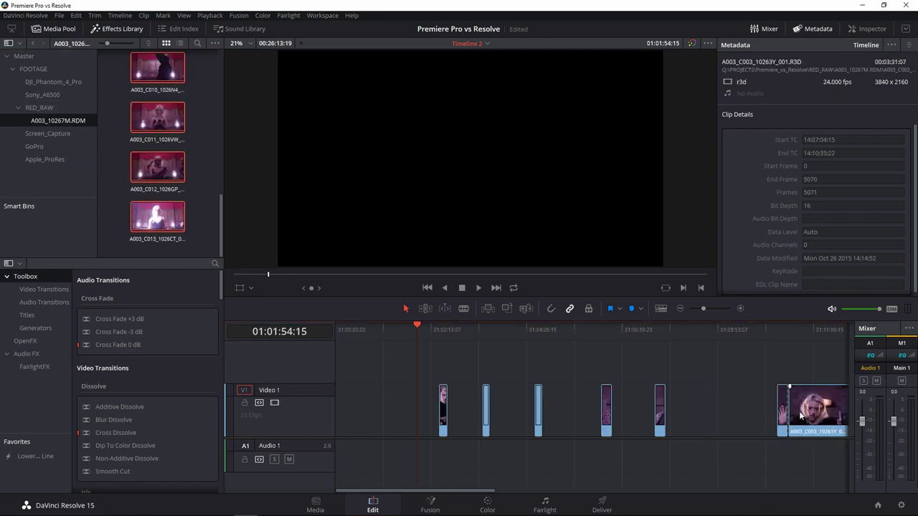
Delete the wide clip at Timeline 2's end, zoom out twice, and trim another RED clip's start
key("Delete")
key("ctrl+minus")
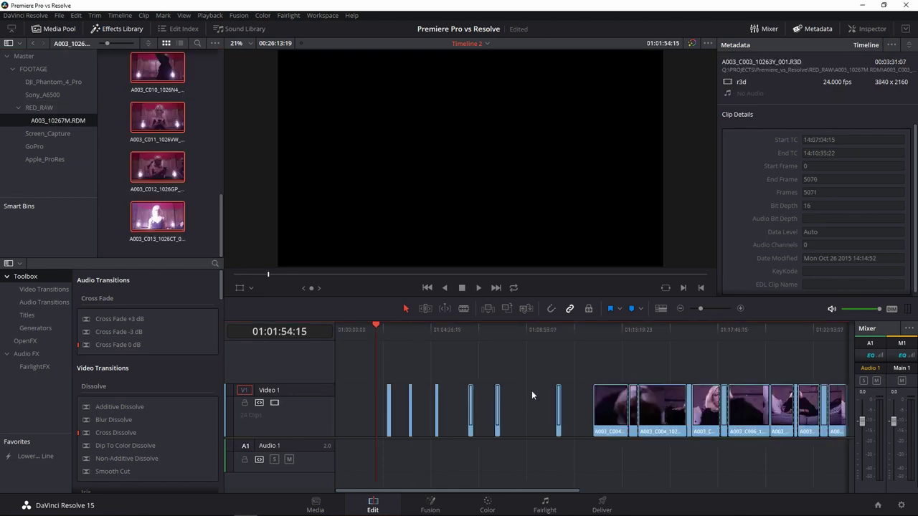
key("ctrl+minus")
left_click(470, 331)
left_click_drag(466, 398, 472, 398)
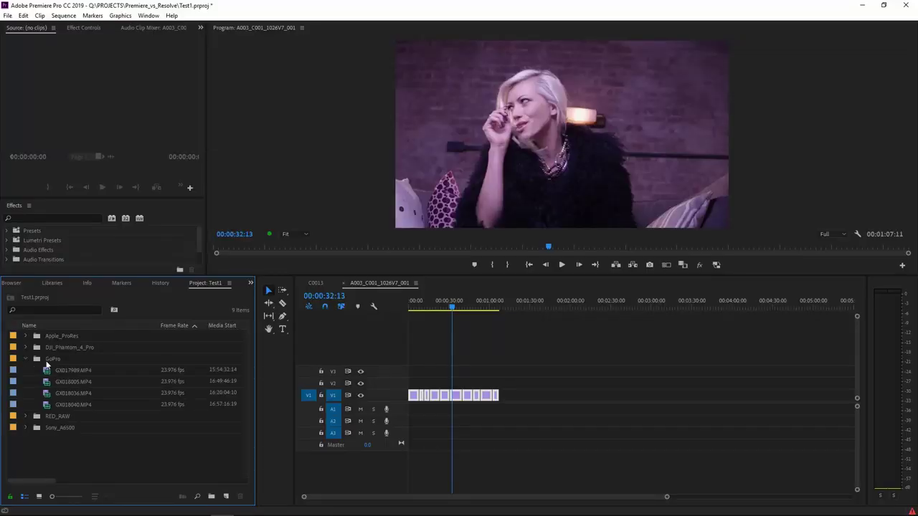
Make a sequence from GX017989.MP4, enlarge the Program monitor, and jump to 9 s, 1:28 and 1:59
left_click(51, 373)
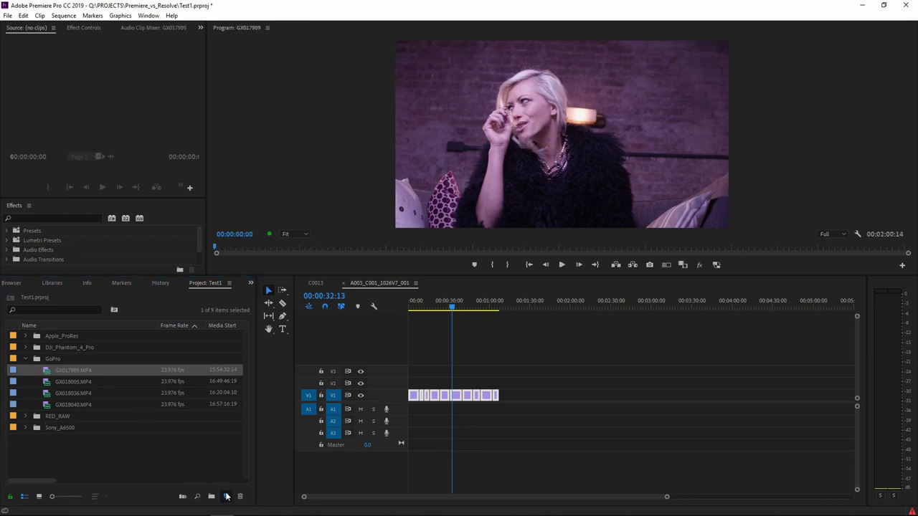
left_click_drag(225, 495, 227, 496)
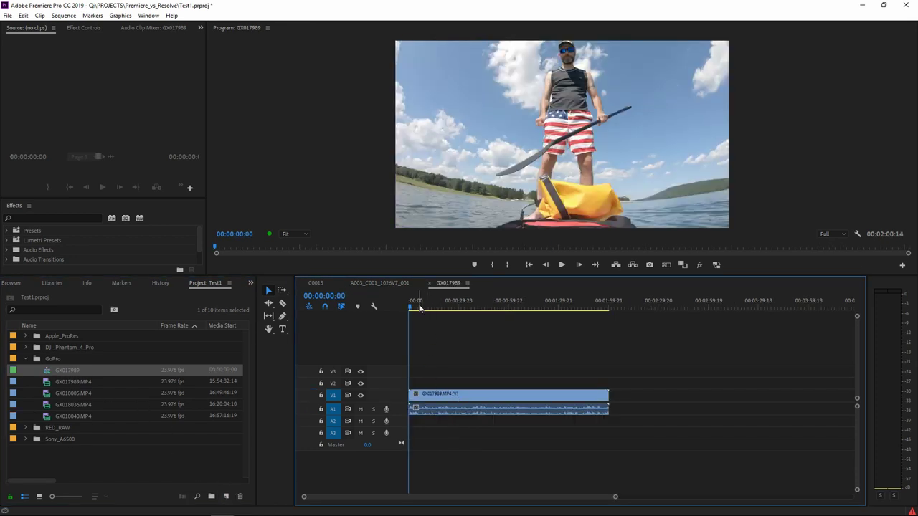
left_click(424, 306)
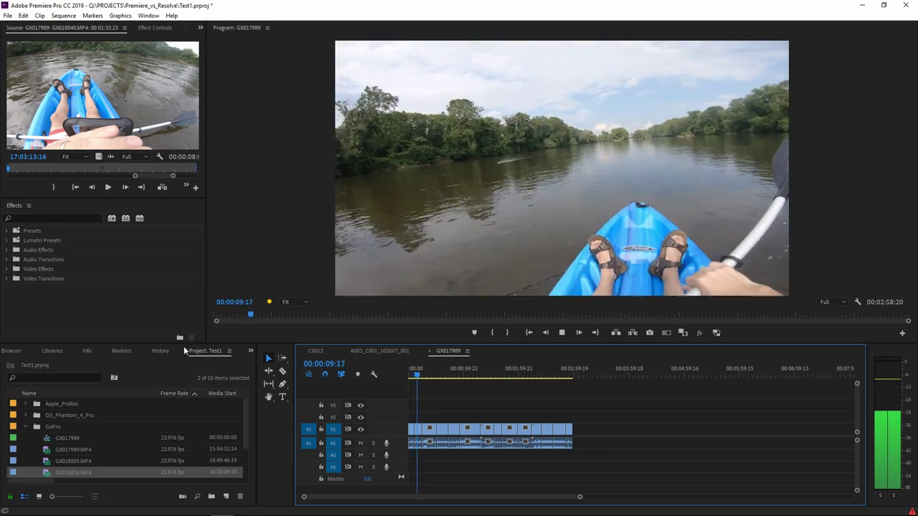
left_click_drag(212, 341, 182, 425)
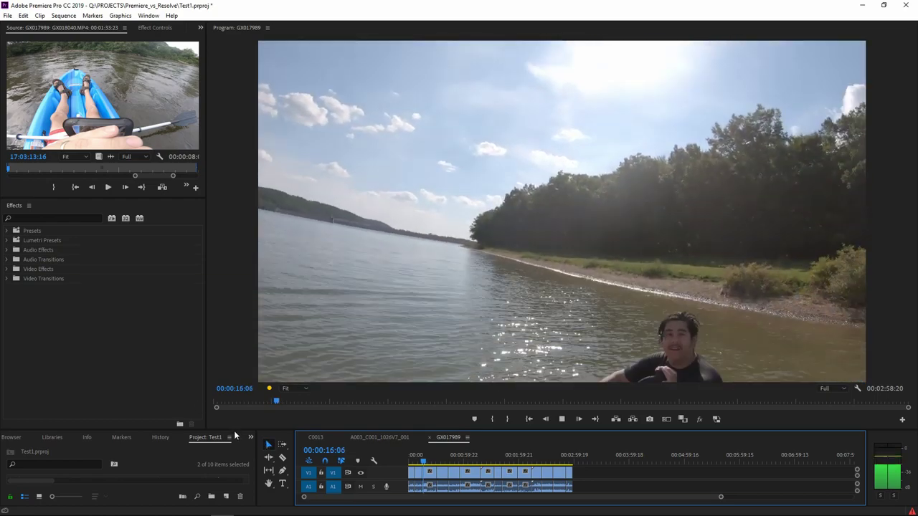
left_click(489, 461)
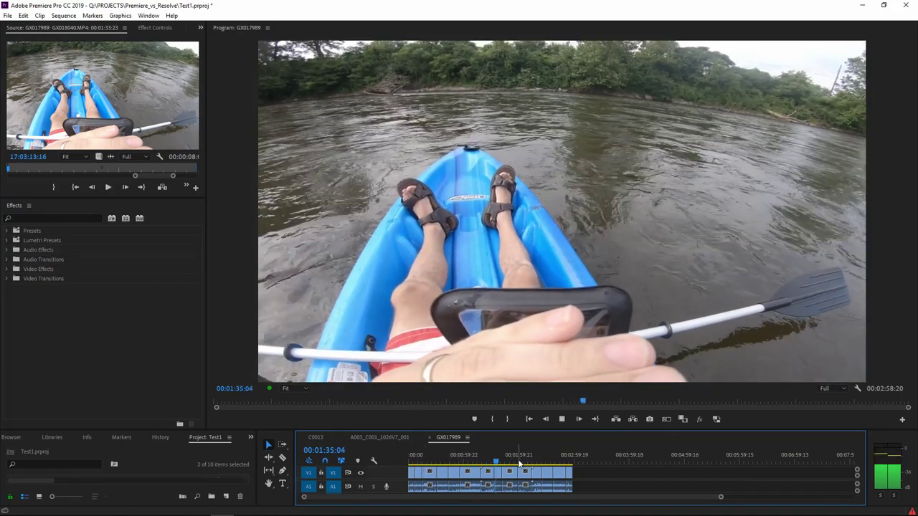
left_click(520, 462)
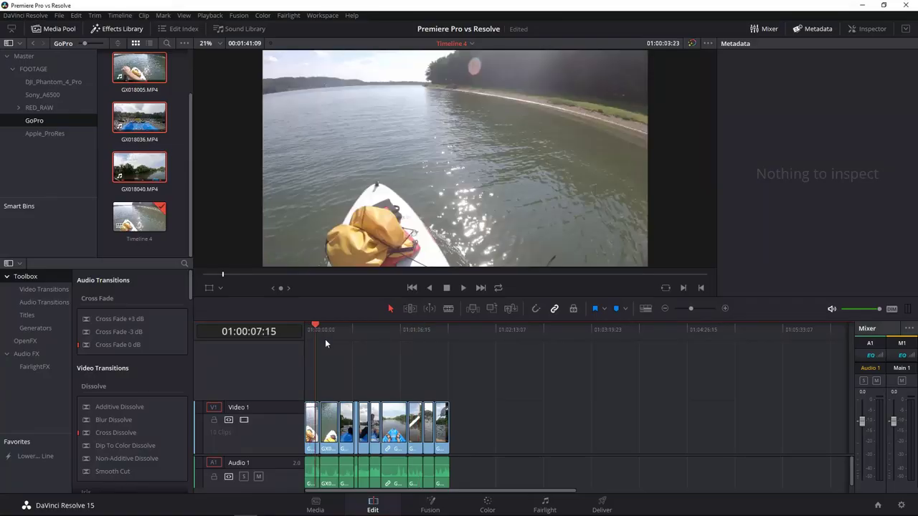
left_click(332, 341)
left_click_drag(332, 341, 299, 347)
key("space")
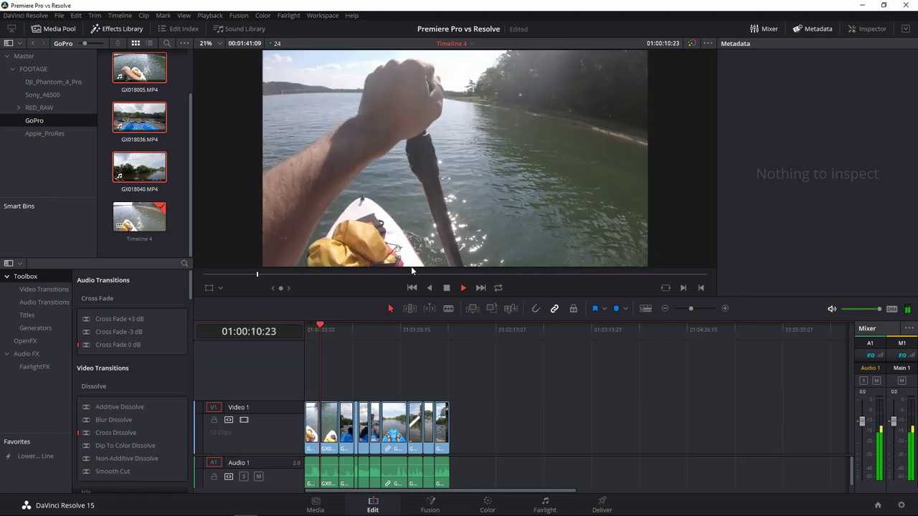
left_click(385, 329)
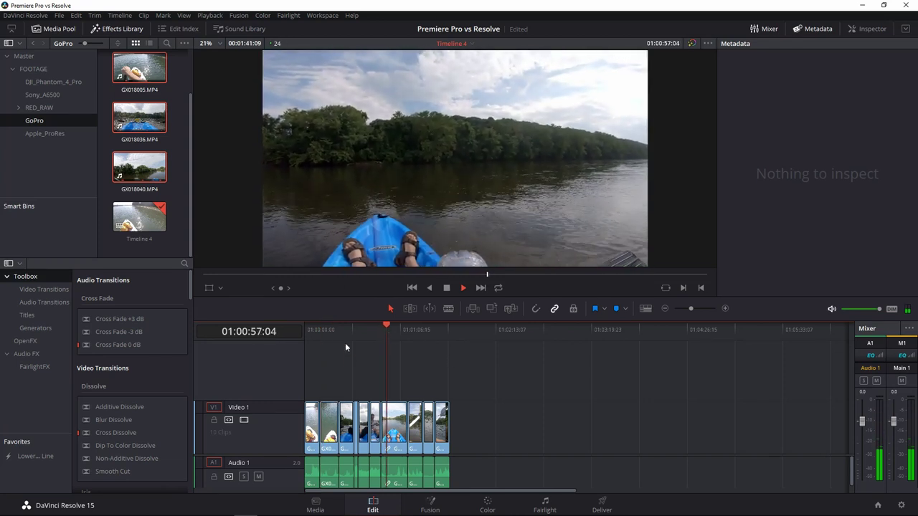
scroll(329, 330, "up", 2)
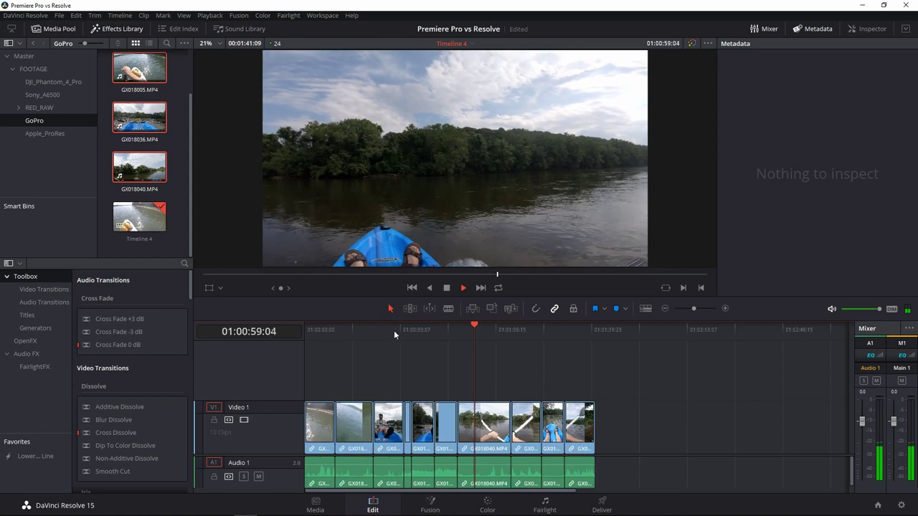
left_click(346, 334)
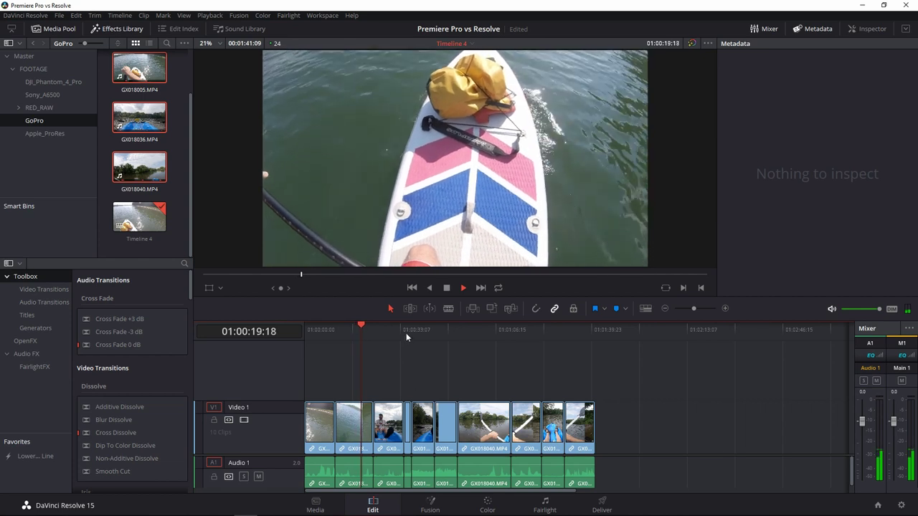
left_click(469, 330)
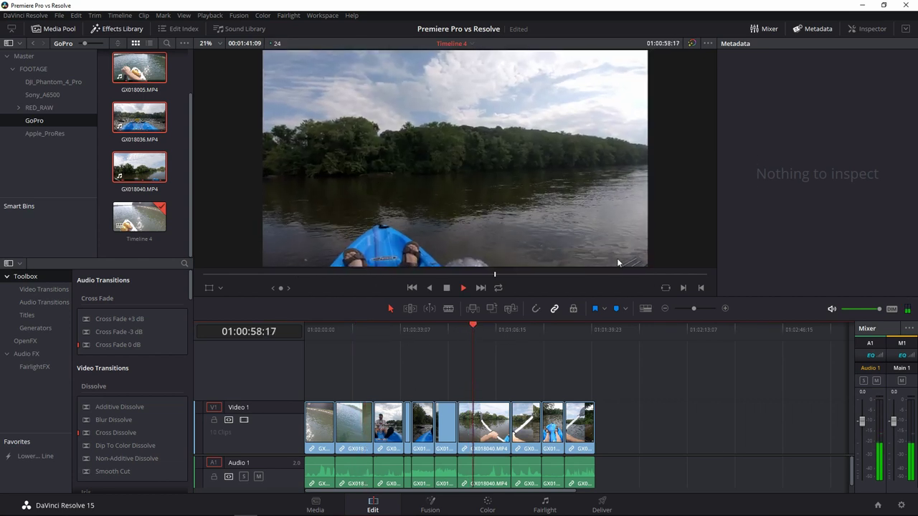
left_click(327, 330)
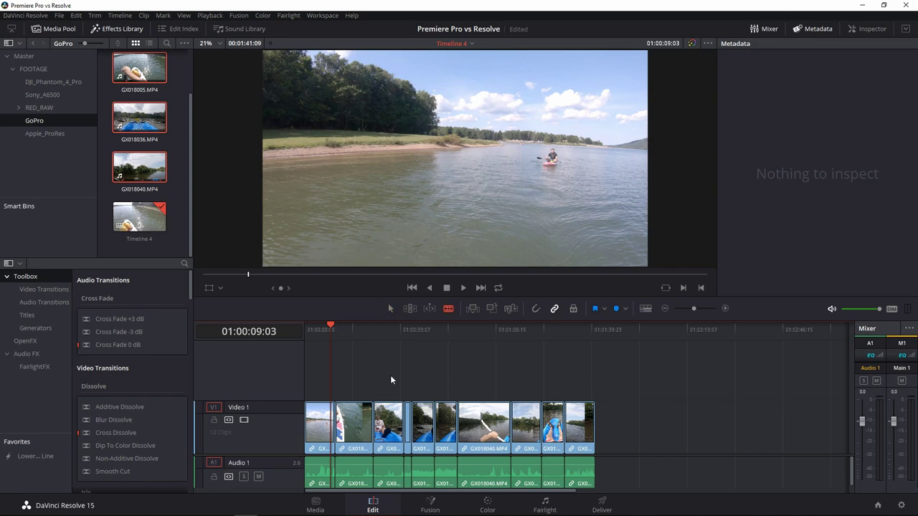
Slip the second kayaking clip, trim its edit point shorter, then slip its footage again
left_click_drag(354, 425, 528, 416)
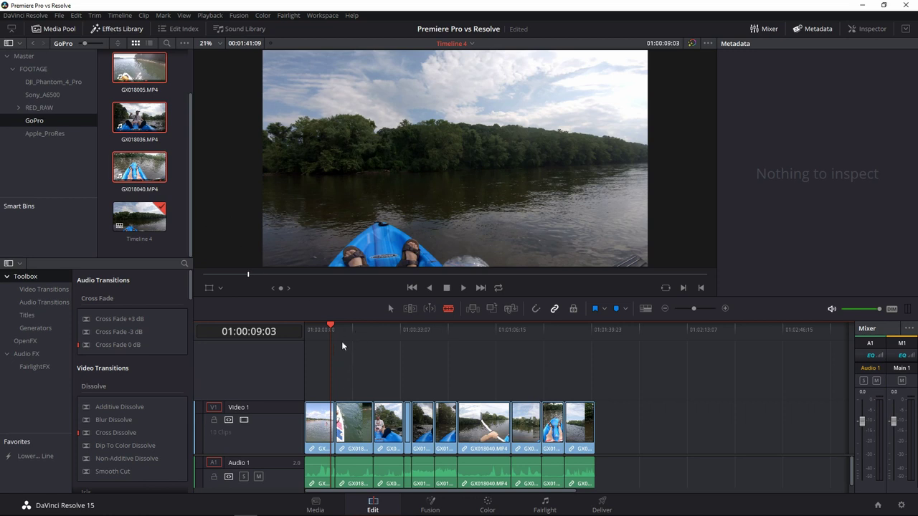
left_click_drag(373, 415, 338, 423)
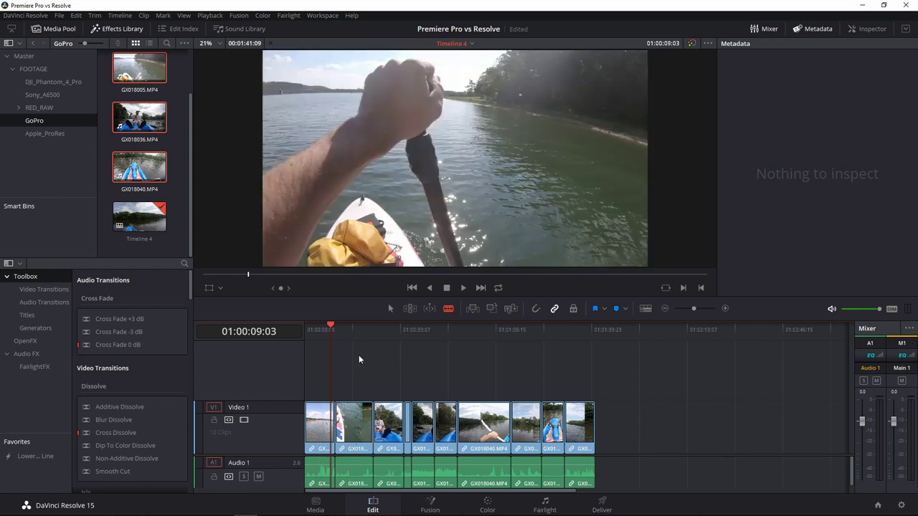
left_click_drag(351, 420, 402, 318)
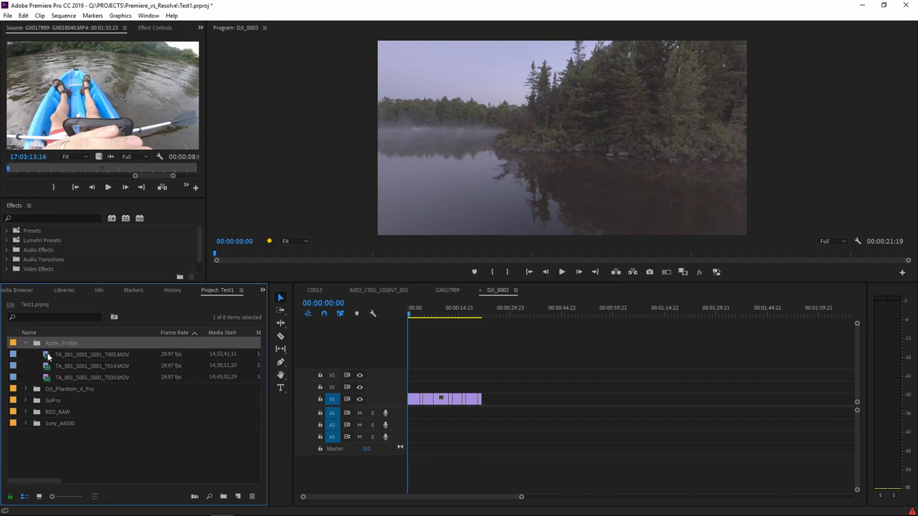
Open a new sequence from the ProRes umbrella clip and return the playhead to 00;00
left_click(45, 356)
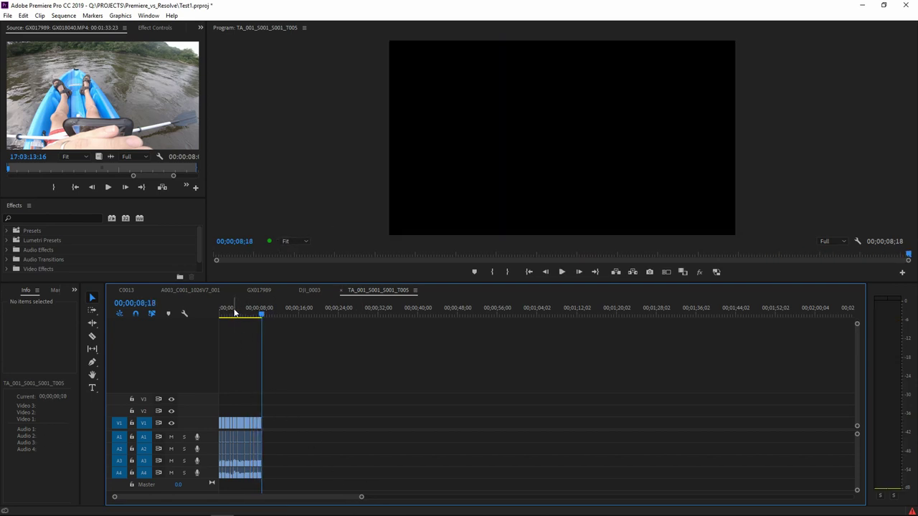
left_click_drag(235, 313, 189, 313)
left_click(148, 15)
Switch to the Color workspace and choose the Fuji F125 Kodak 2393 creative look
mouse_move(215, 24)
left_click(410, 60)
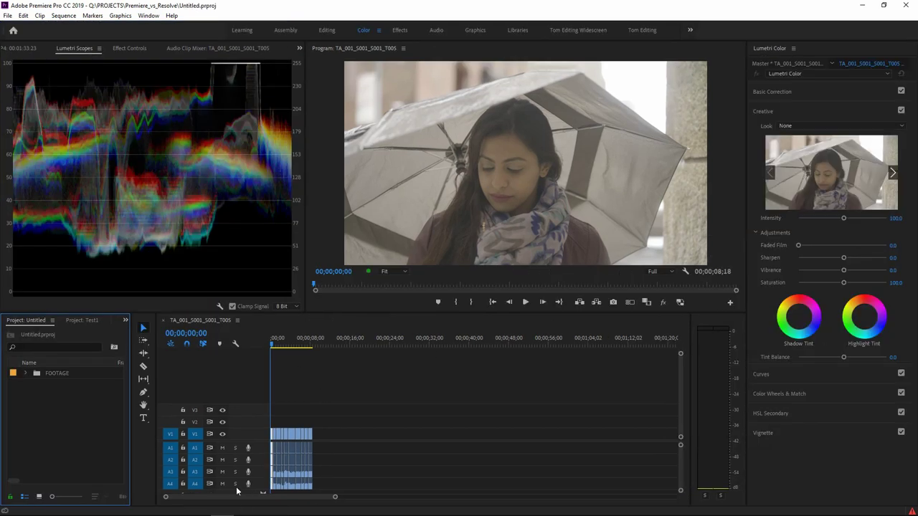
left_click_drag(259, 425, 258, 425)
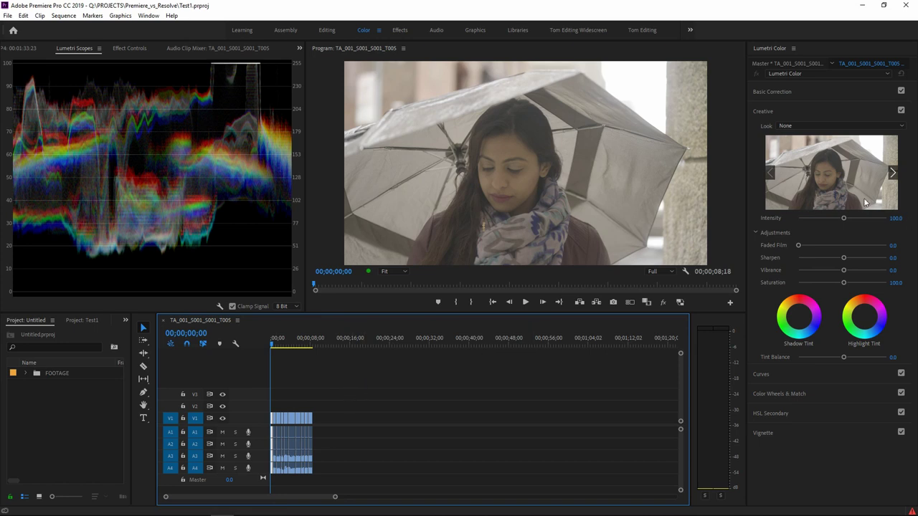
left_click(893, 174)
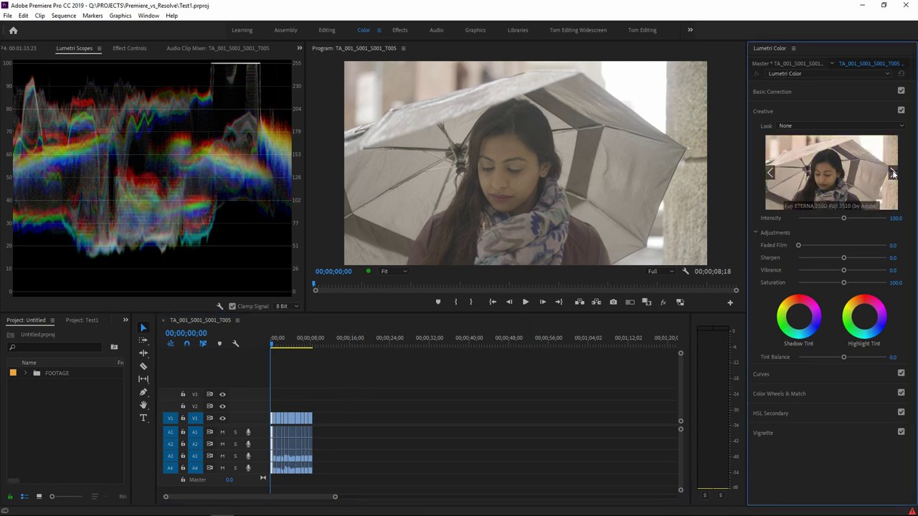
left_click(893, 174)
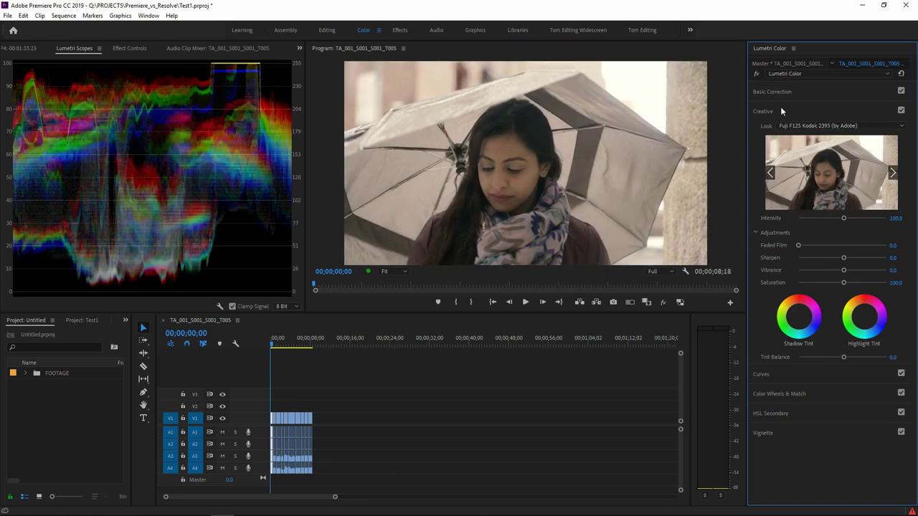
In Basic Correction set Exposure 0.4, Contrast -20.0, Shadows 14.6, Whites 9.2, Blacks -33.0
left_click(789, 93)
left_click(846, 199)
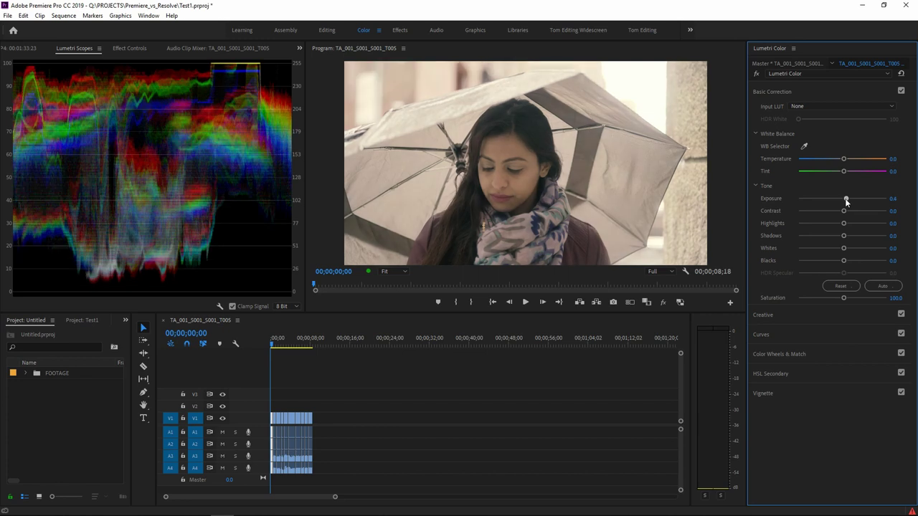
left_click(283, 357)
key("backslash")
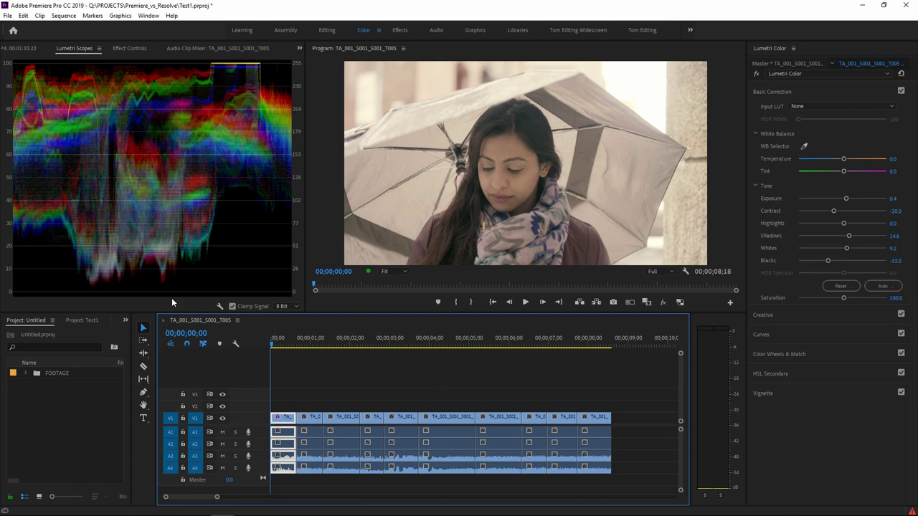
Apply the Lumetri grade to all clips, play the sequence back, then return to the Editing workspace
key("ctrl+a")
left_click(304, 339)
key("space")
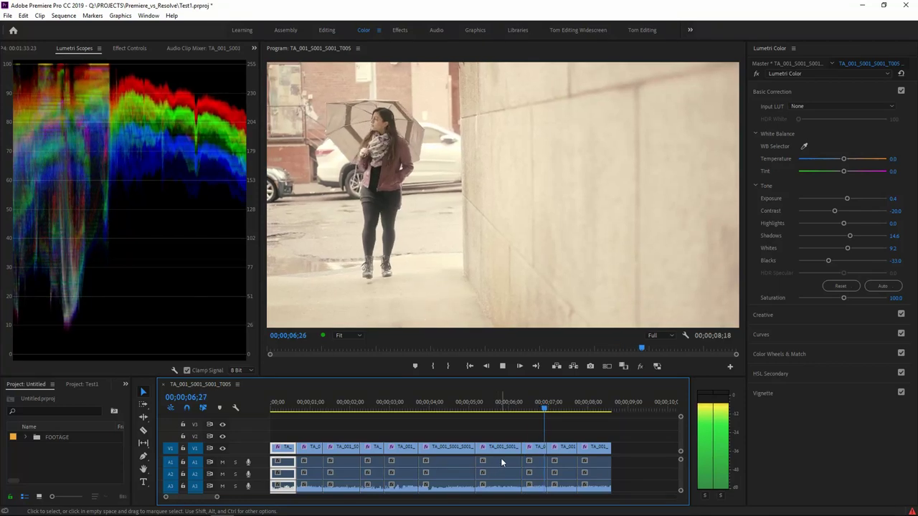
key("space")
left_click_drag(552, 405, 274, 431)
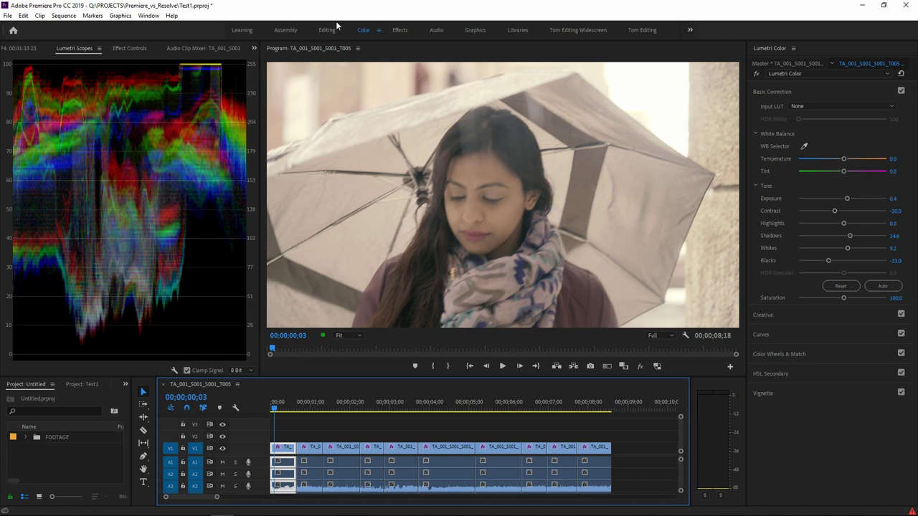
left_click(327, 30)
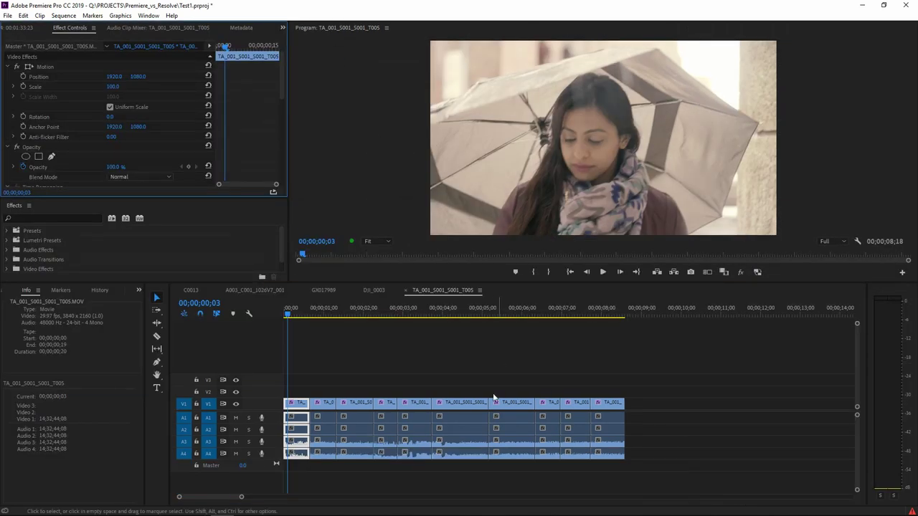
Play the graded sequence and enlarge the video track area to reveal V2 and V3
key("space")
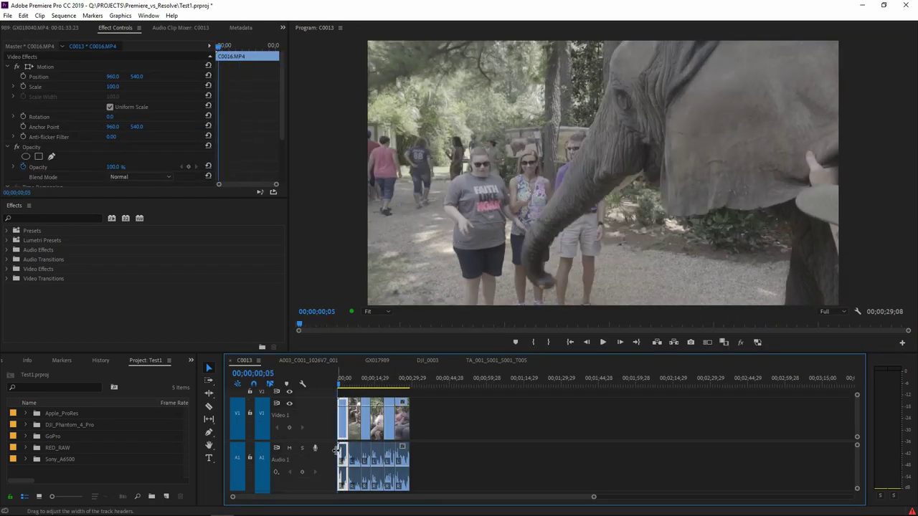
mouse_move(330, 440)
left_mouse_down()
mouse_move(342, 458)
mouse_move(336, 442)
left_mouse_up()
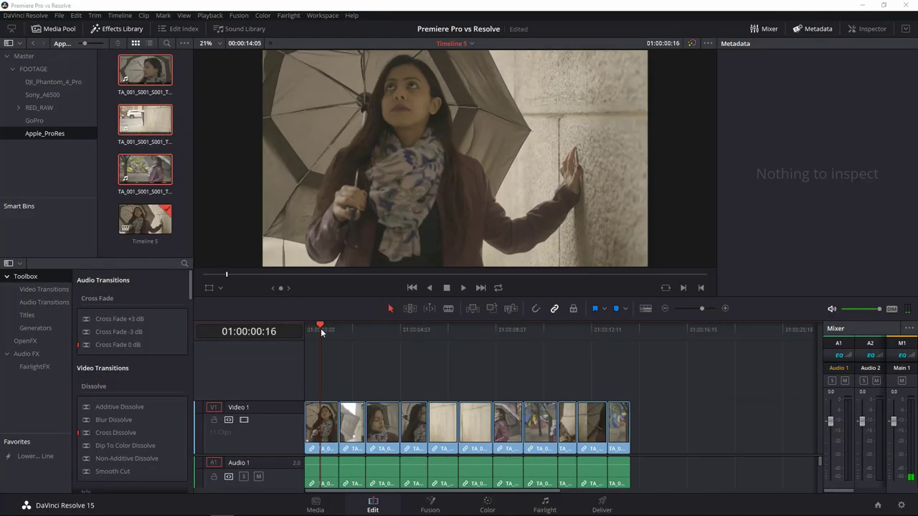
Play Timeline 5's umbrella clips from just after the start, then resume from about two seconds in
left_click(331, 329)
left_click_drag(324, 328, 319, 329)
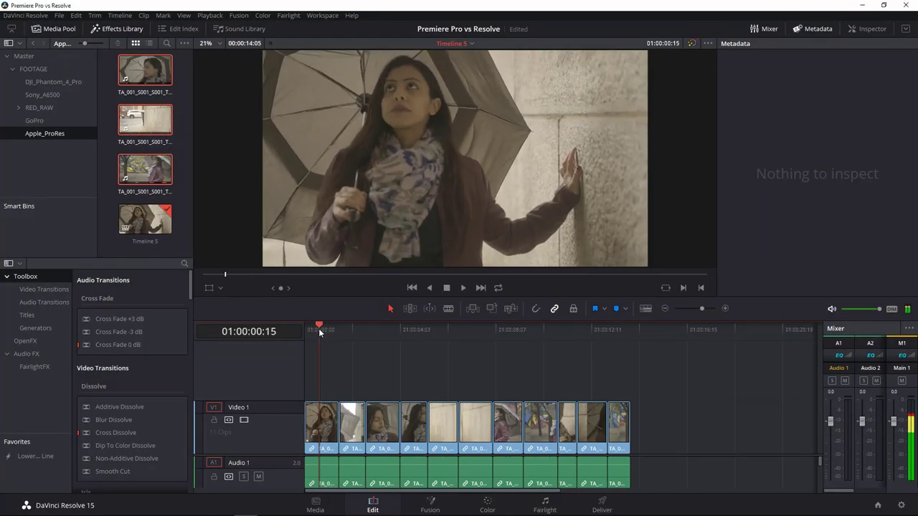
key("space")
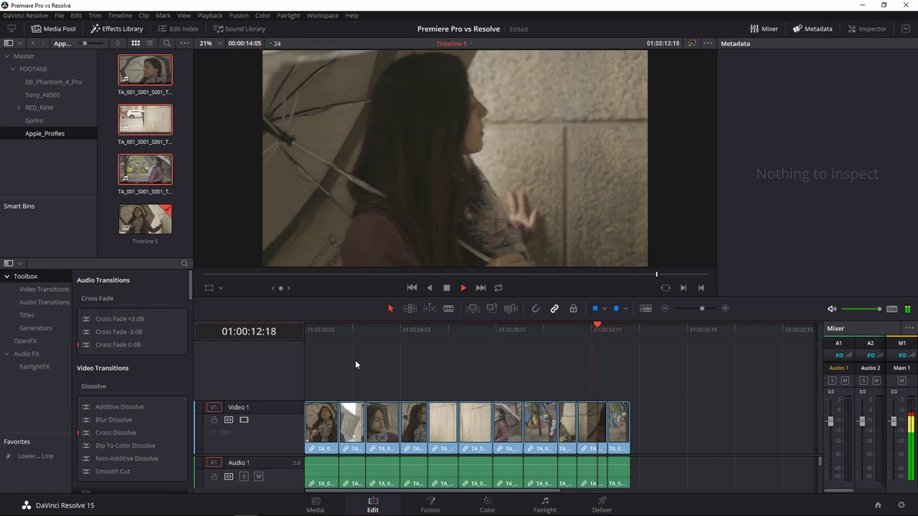
left_click(351, 332)
key("space")
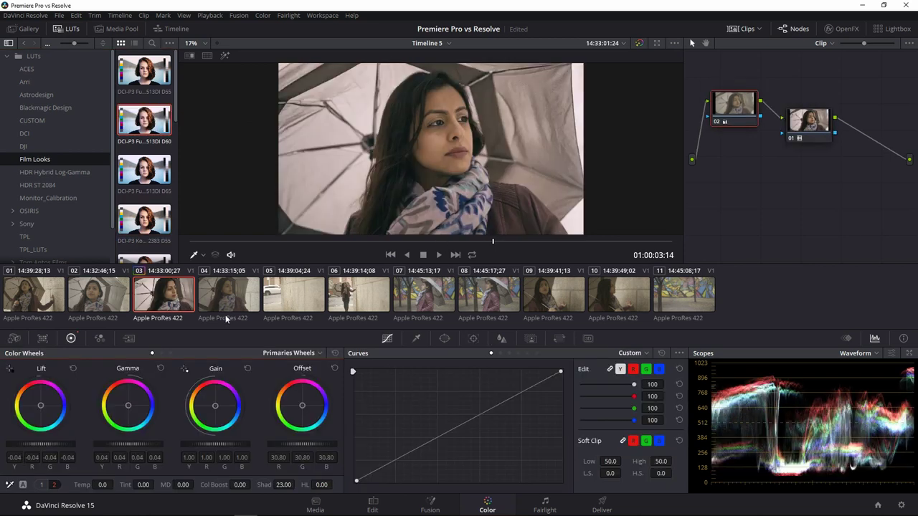
Select umbrella clips 04–11 and clip 02 and apply the reference clip's grade by middle-click
left_click(222, 307)
left_click(700, 293, "shift")
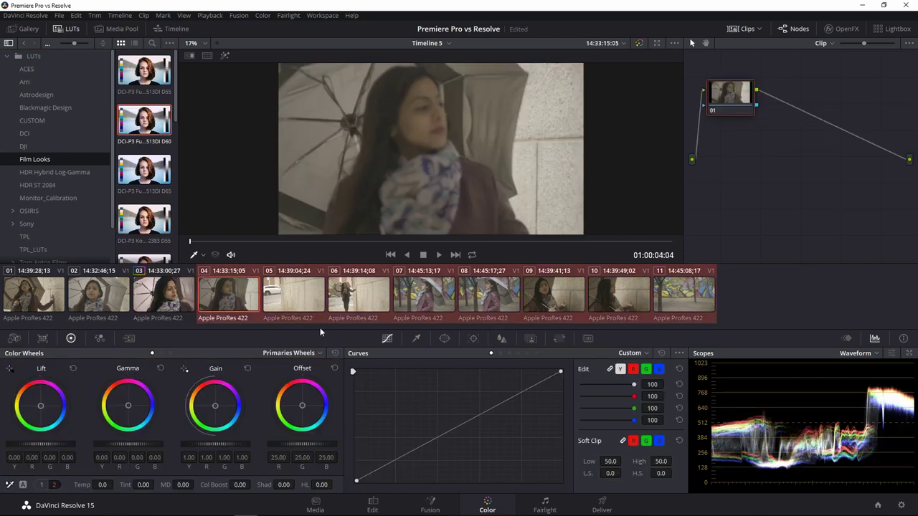
left_click(118, 301)
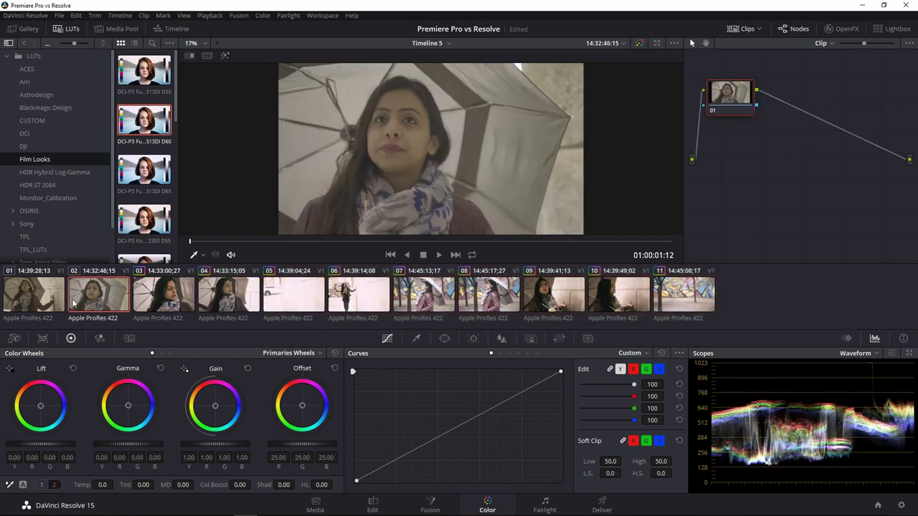
middle_click(179, 294)
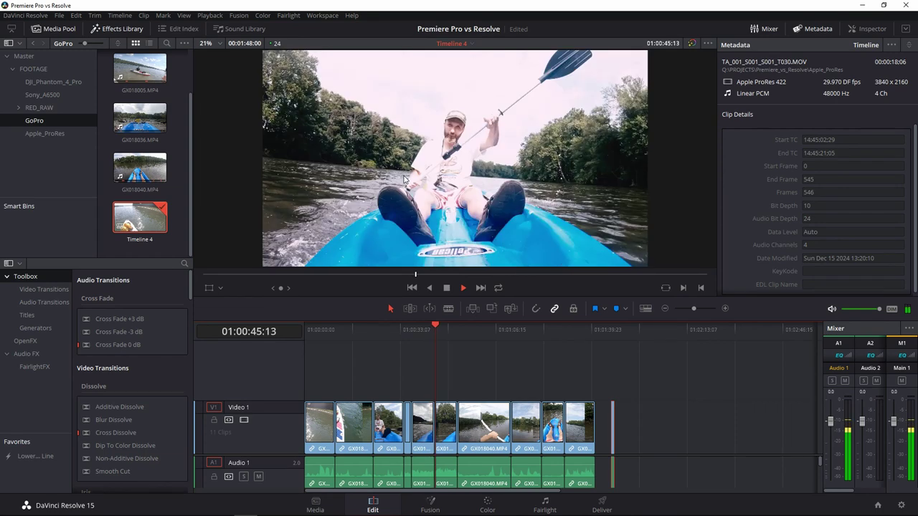
Jump through the GoPro Timeline 4, then select all RED clips in Timeline 2 and zoom in
left_click(475, 330)
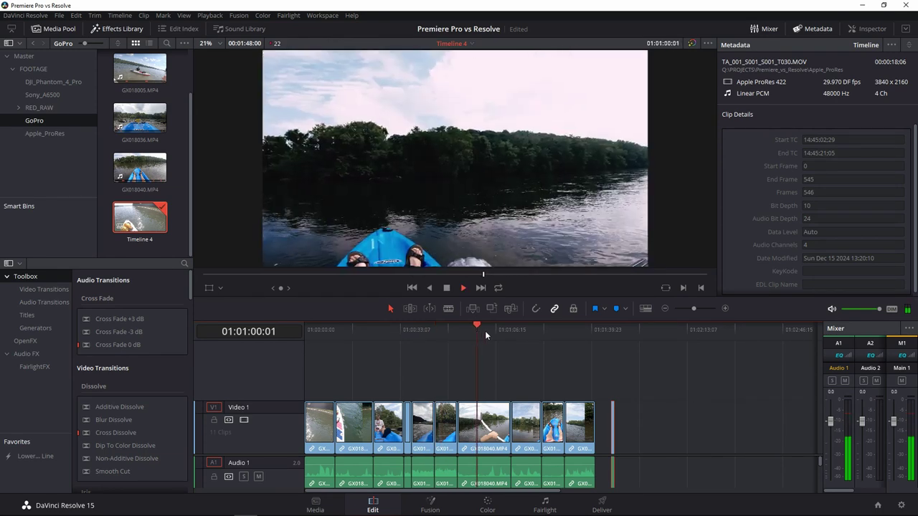
left_click(490, 330)
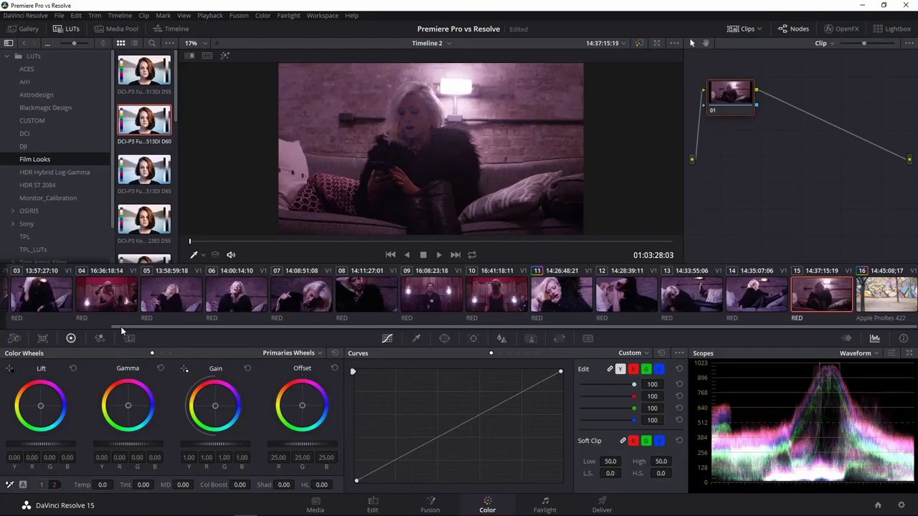
left_click_drag(123, 330, 3, 335)
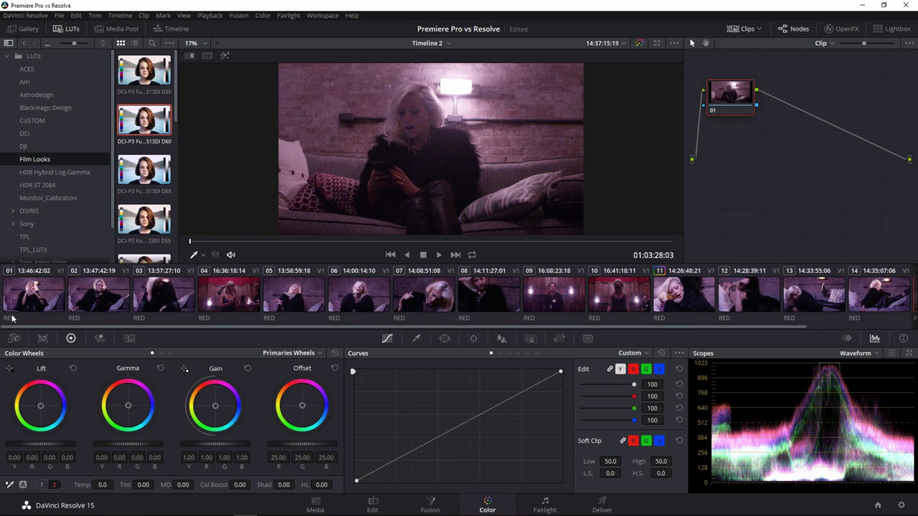
key("ctrl+a")
left_click_drag(134, 334, 413, 334)
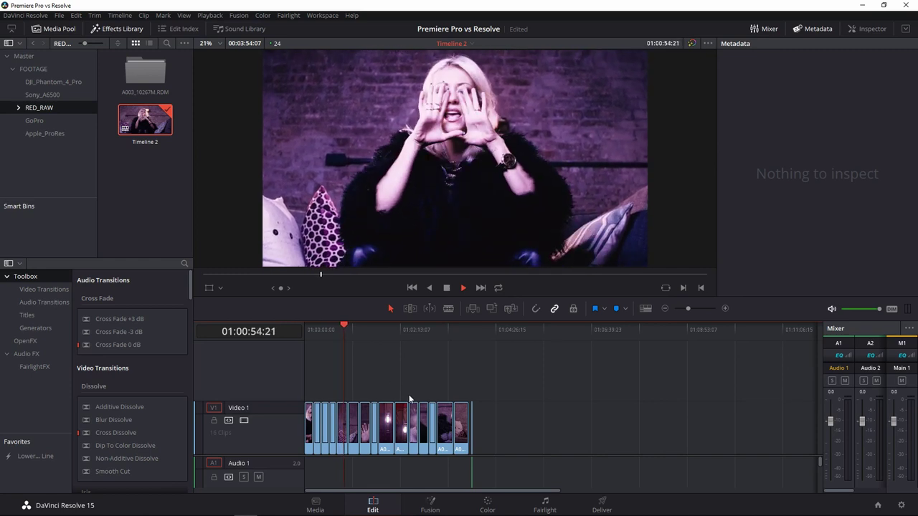
key("ctrl+equal")
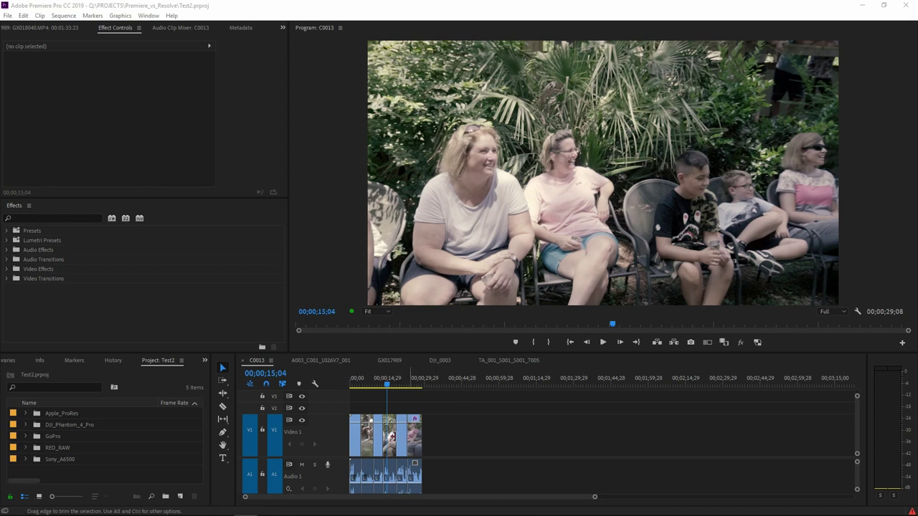
Select a C0013.MP4 clip on V1 and bring up its context menu
left_click(392, 445)
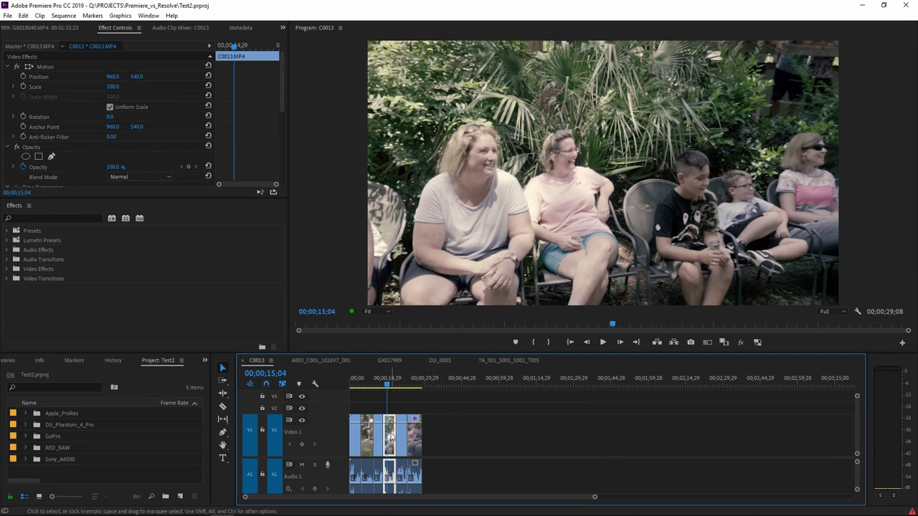
right_click(391, 437)
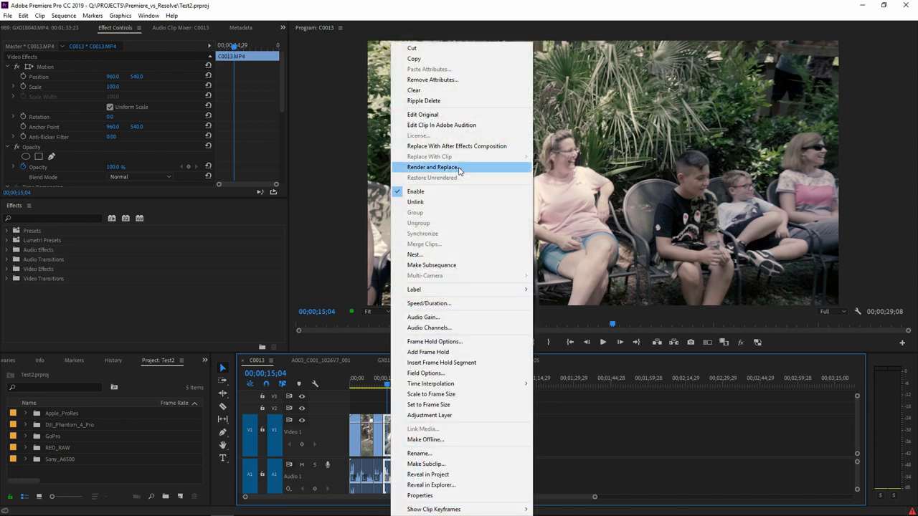
Replace the clip with a linked After Effects comp and disable its Lumetri Color grade
left_click(456, 147)
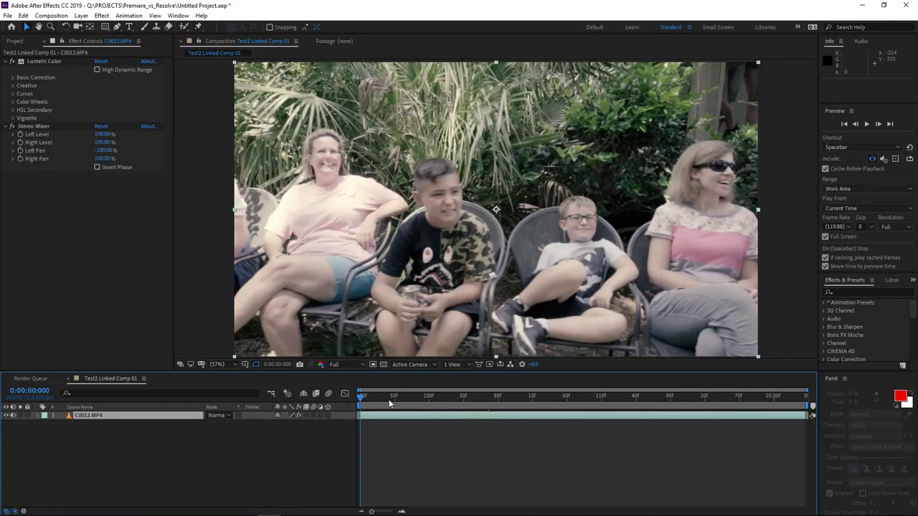
left_click_drag(391, 400, 454, 401)
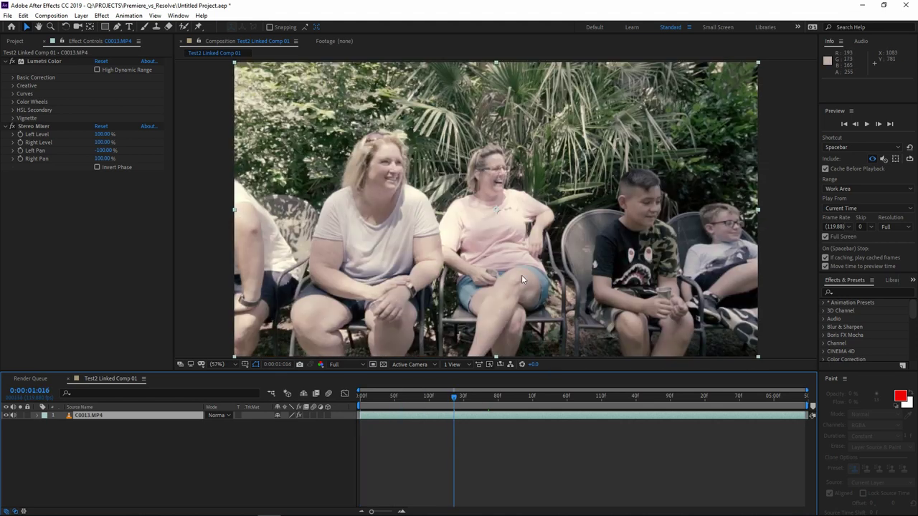
left_click(12, 61)
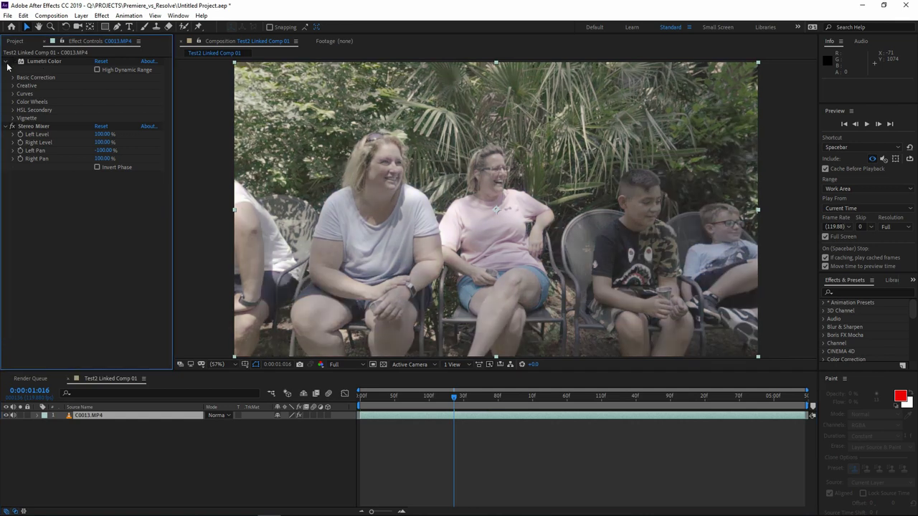
left_click(7, 62)
left_click(15, 42)
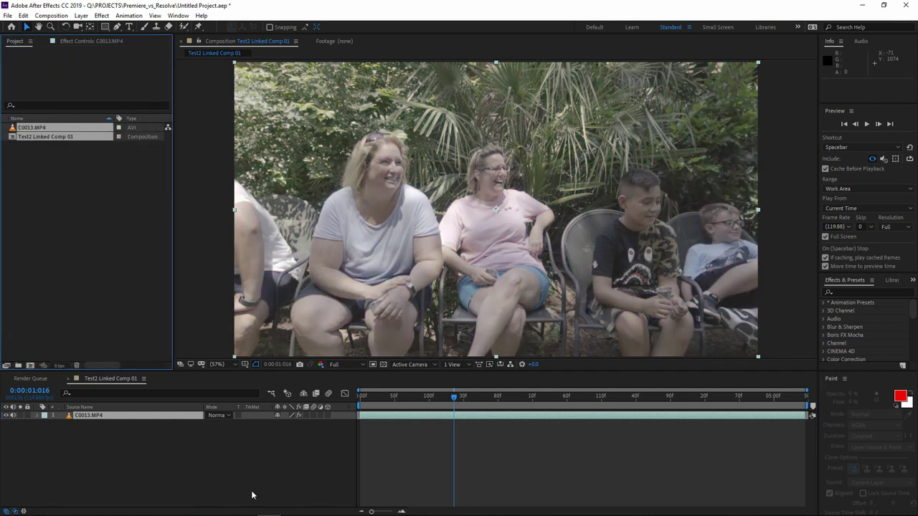
left_click_drag(504, 401, 561, 427)
left_click(83, 43)
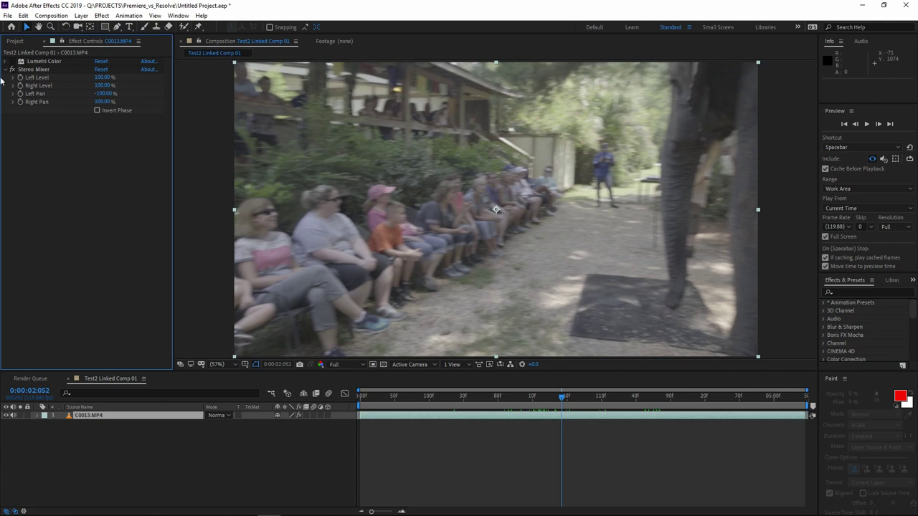
Add a sepia CC Toner effect to the C0013.MP4 layer, preview it, and save the project
right_click(76, 195)
mouse_move(123, 300)
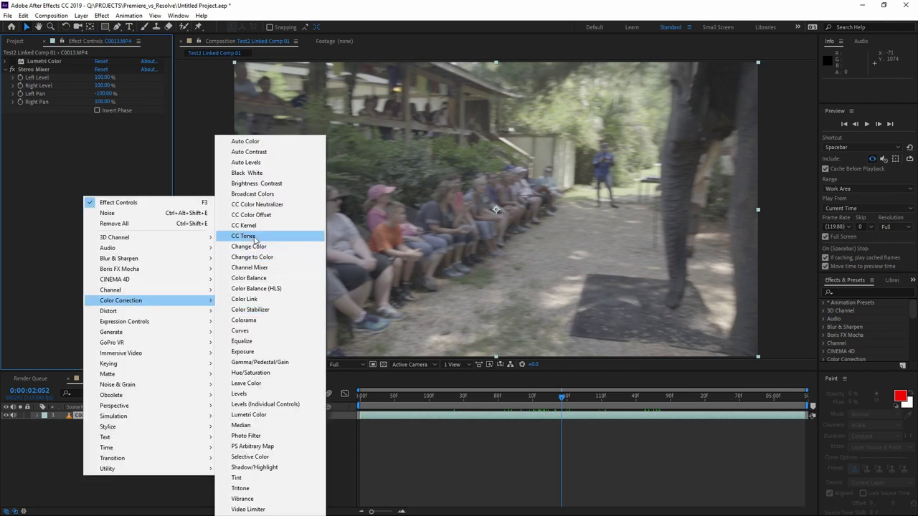
left_click(247, 236)
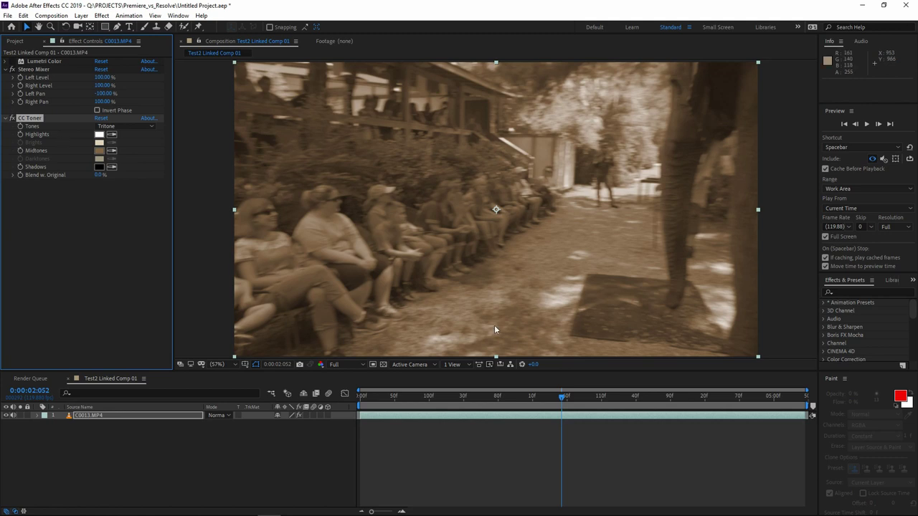
key("space")
left_click(550, 396)
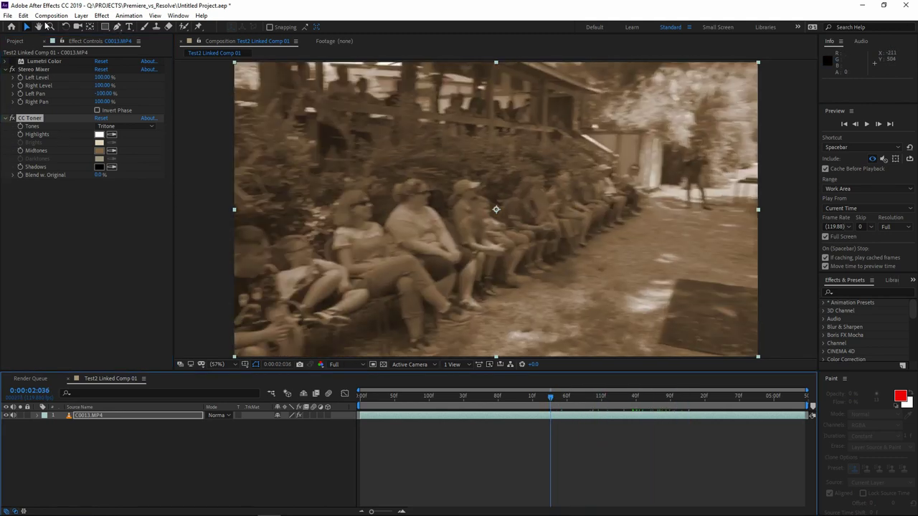
left_click(8, 15)
left_click(36, 104)
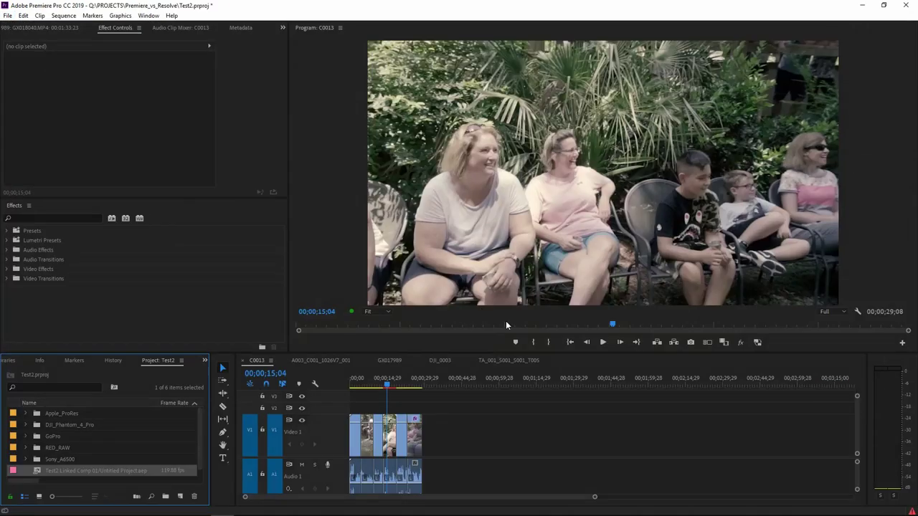
Play the C0013 sequence with its sepia linked comp from 00;00;09;00, stopping near 15 seconds
left_click(862, 5)
left_click_drag(388, 386, 385, 387)
key("space")
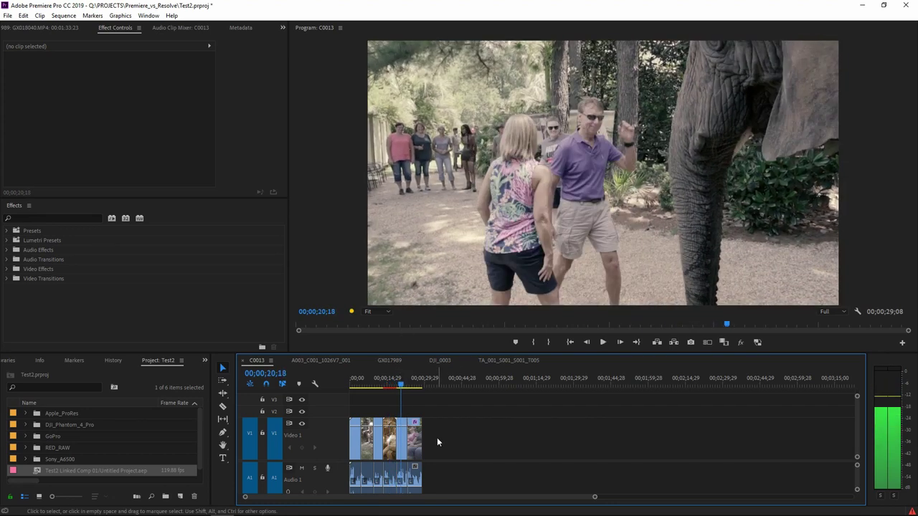
key("space")
left_click(373, 393)
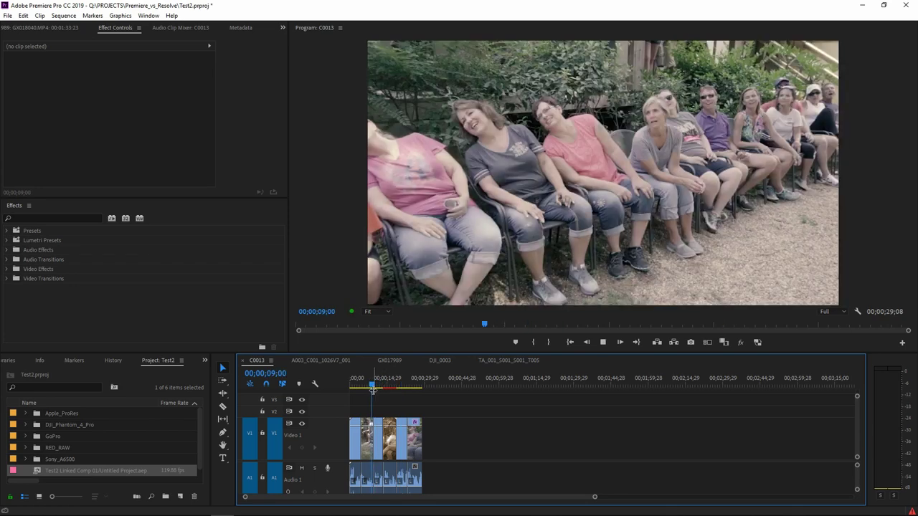
key("space")
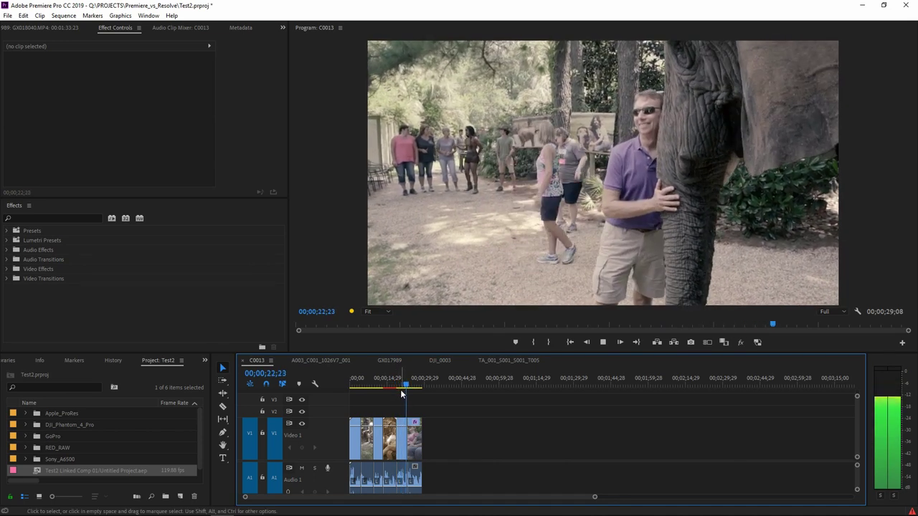
mouse_move(404, 393)
left_mouse_down()
mouse_move(381, 391)
mouse_move(390, 390)
left_mouse_up()
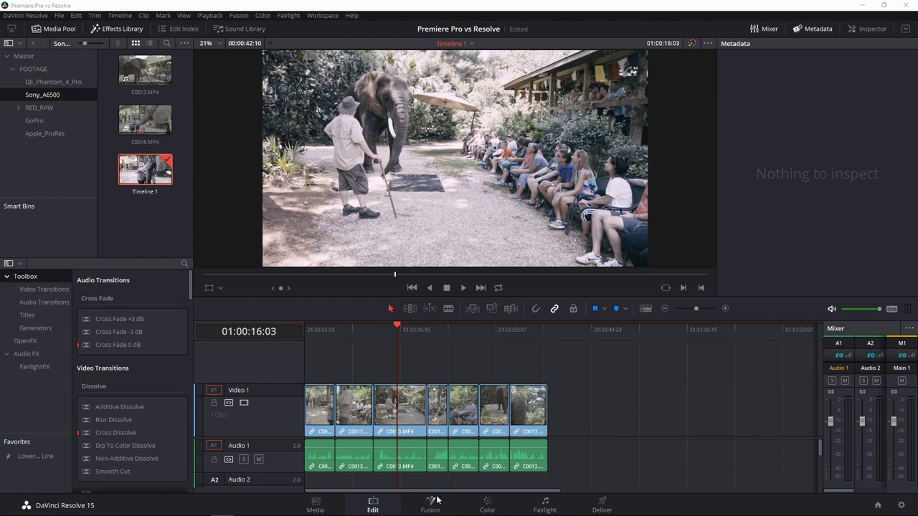
View the clip's Fusion node graph, return the Edit playhead to 01:00:13:03, then open Fairlight
left_click(431, 505)
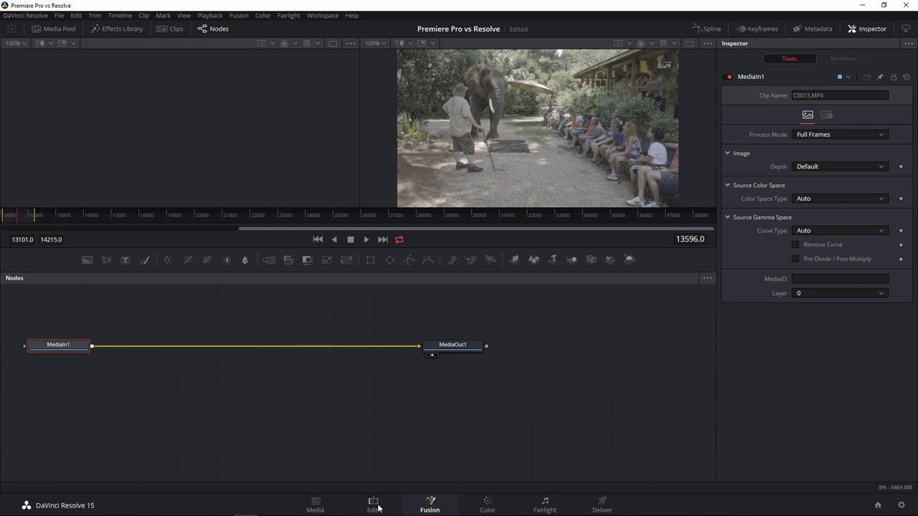
left_click(373, 506)
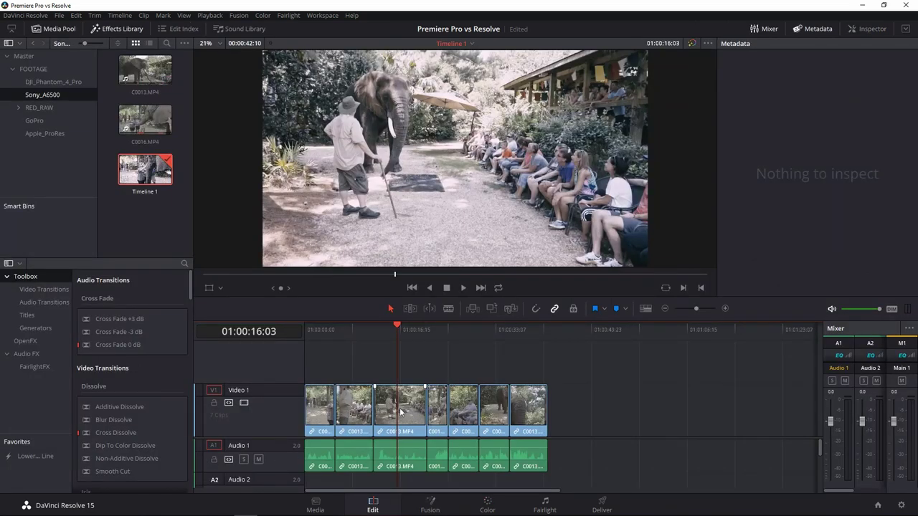
left_click(430, 506)
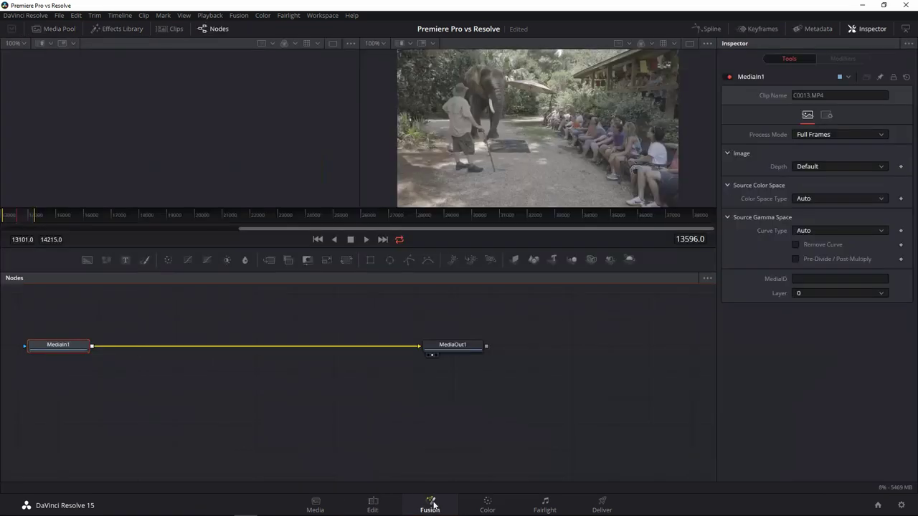
left_click(373, 504)
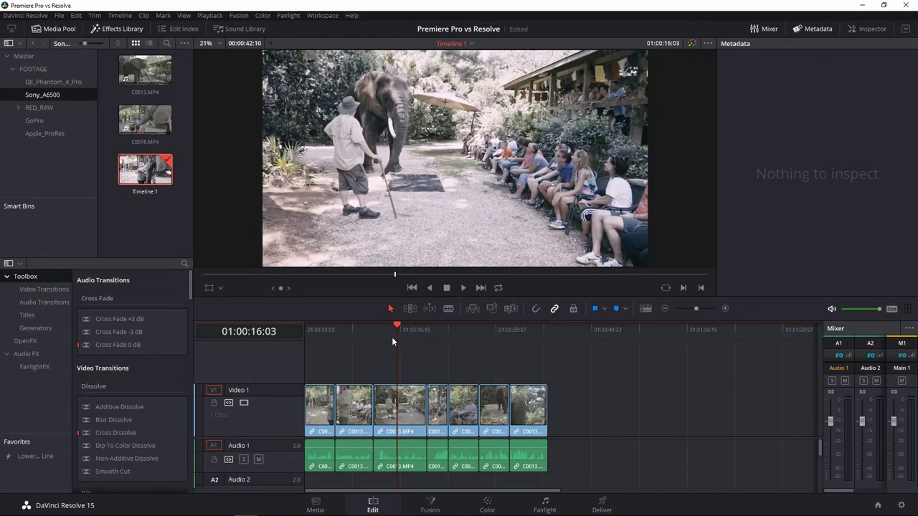
left_click_drag(388, 328, 380, 328)
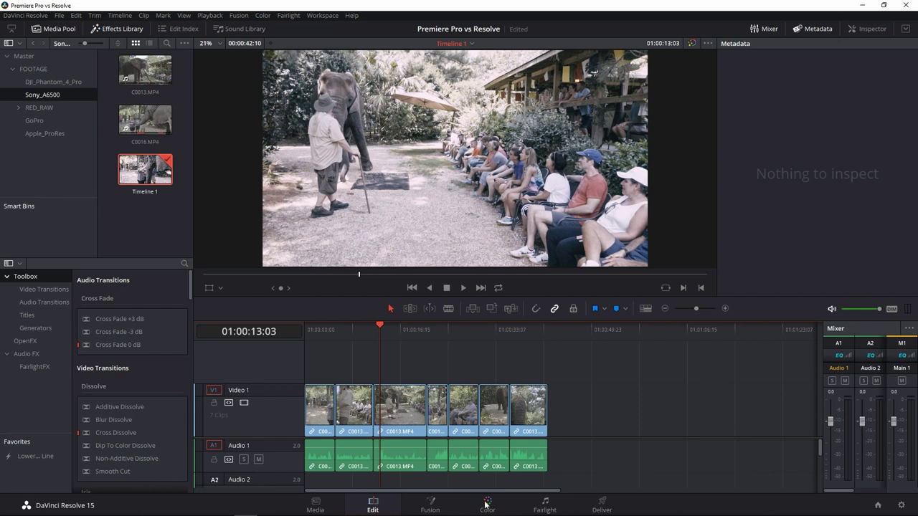
left_click(547, 503)
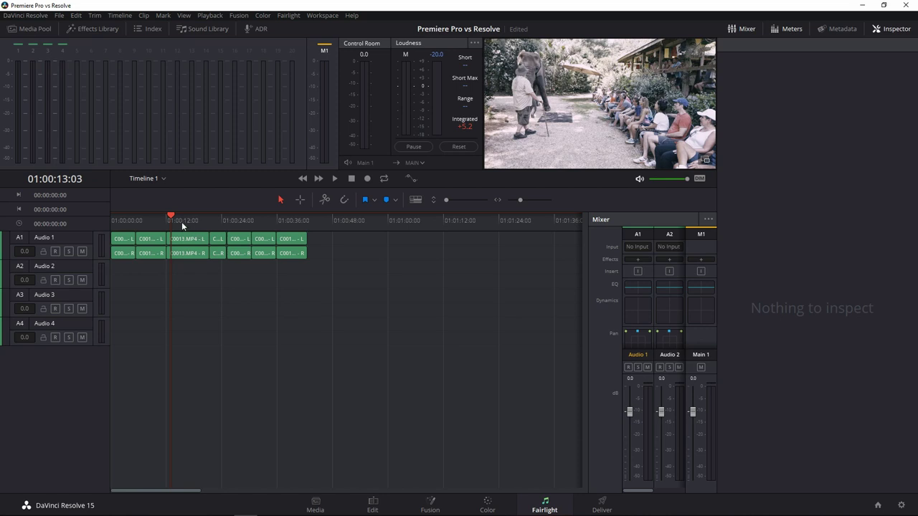
Scrub through the timeline audio, then drag Audio 1 taller to show the clip waveforms
left_click_drag(190, 224, 193, 224)
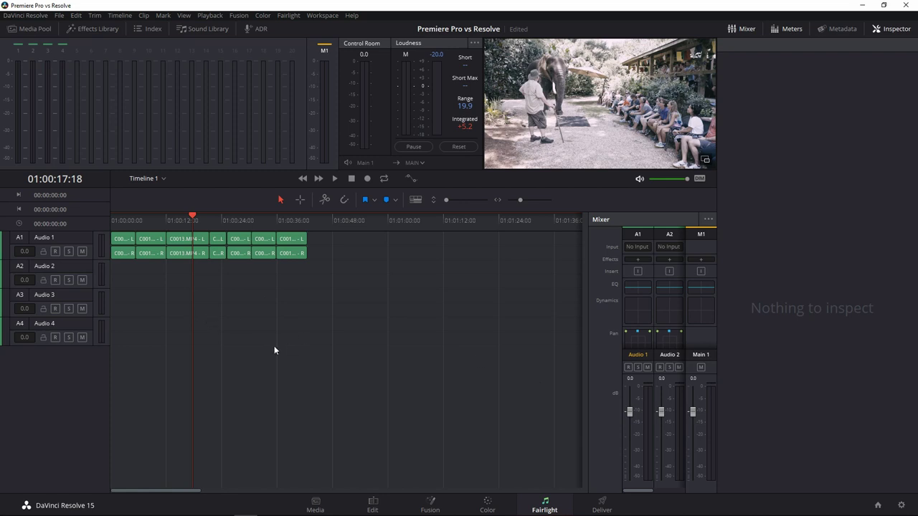
left_click_drag(238, 224, 282, 223)
left_click_drag(95, 255, 97, 350)
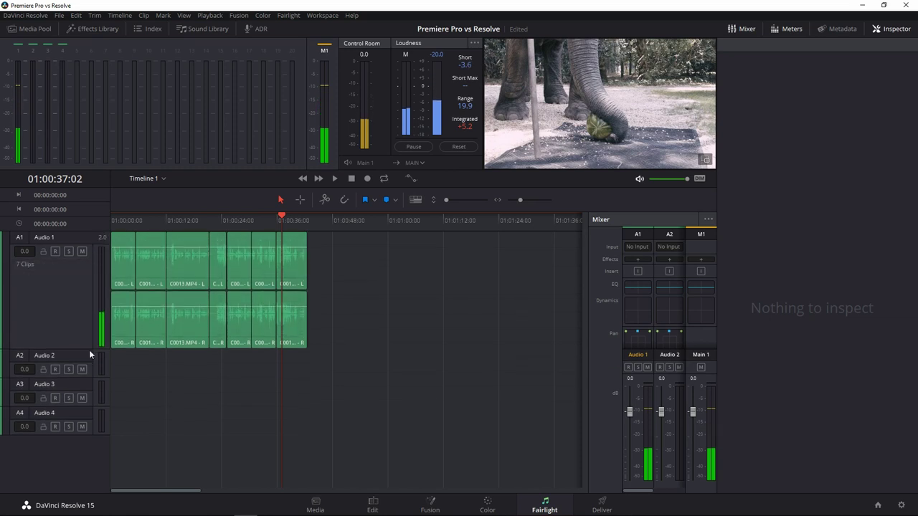
Switch the Fairlight timeline to larger, detailed waveforms and enable the Video and Audio Scrollers
left_click(416, 200)
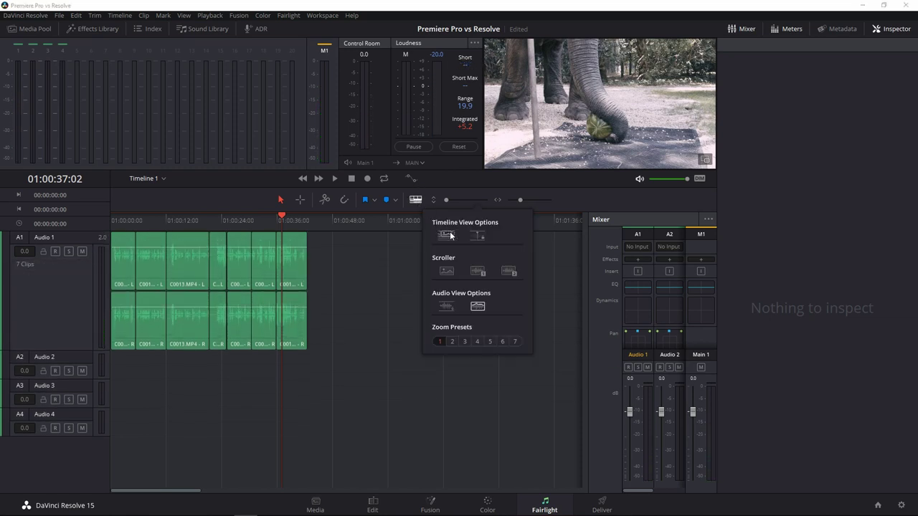
left_click(447, 307)
left_click(446, 271)
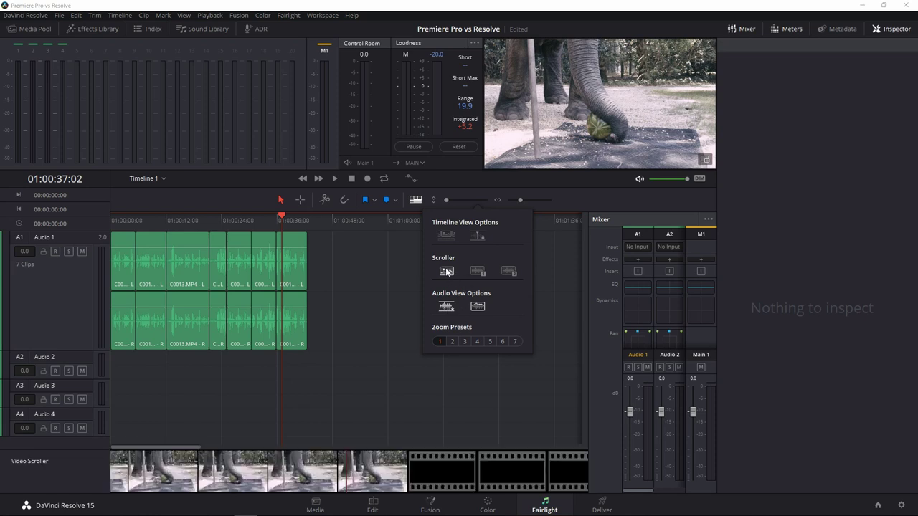
left_click(477, 270)
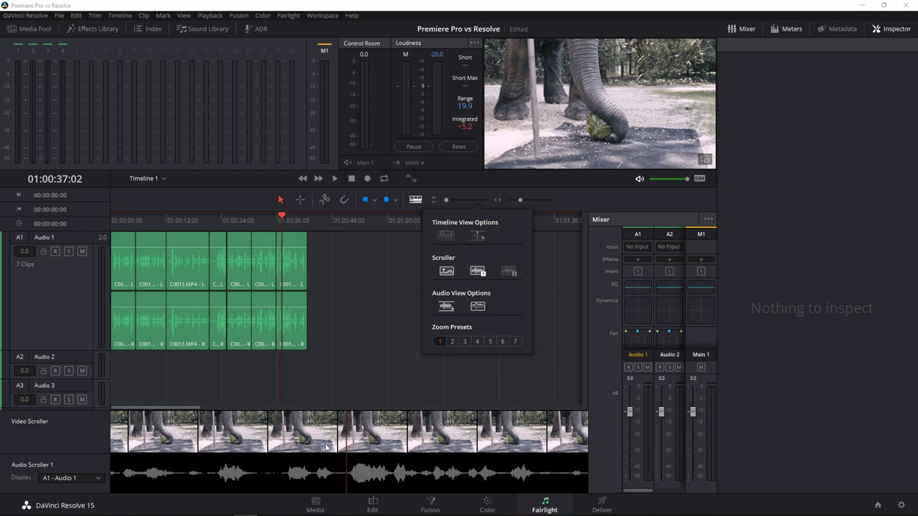
Play back from around 01:00:27:16, then select the C0013.MP4 audio clip to show its Inspector settings
left_click_drag(287, 228, 239, 227)
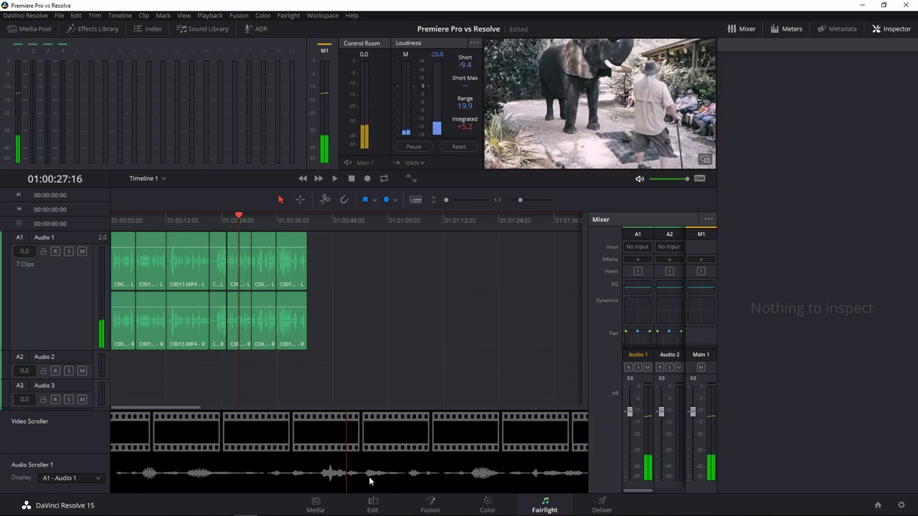
key("space")
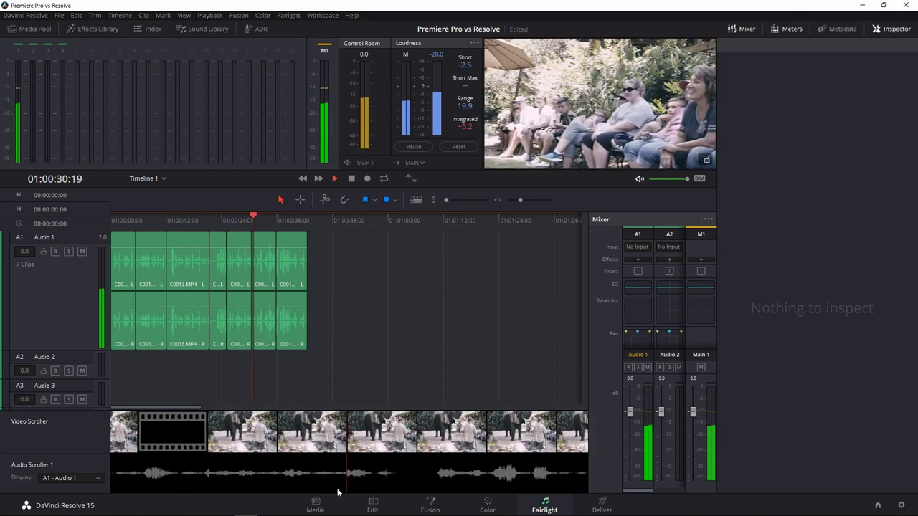
key("space")
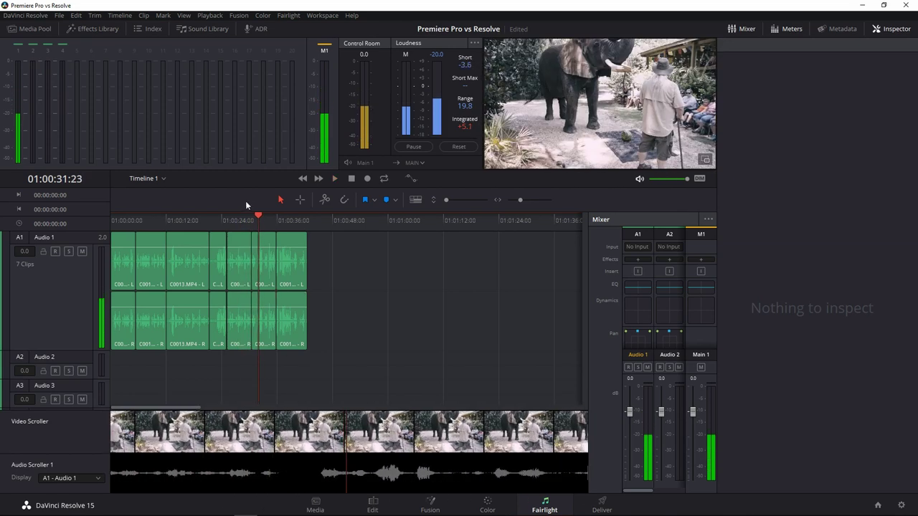
left_click(192, 220)
left_click(187, 221)
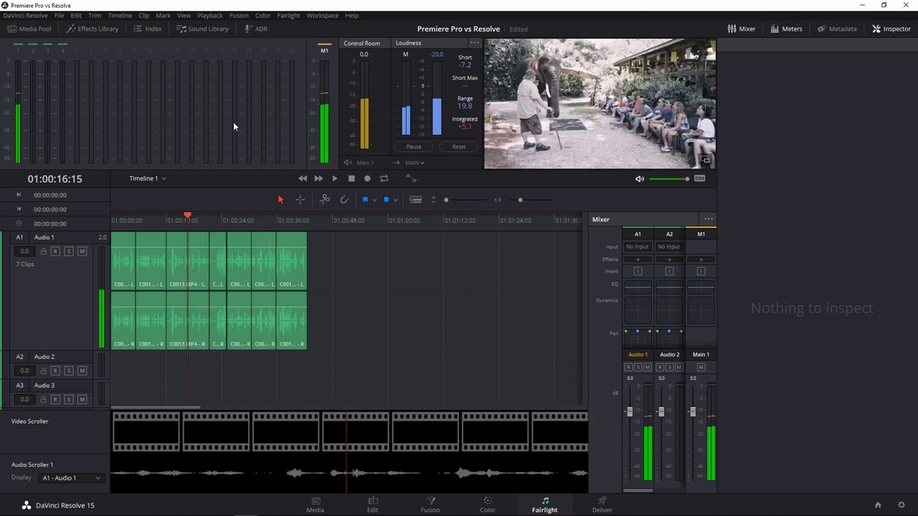
left_click(194, 264)
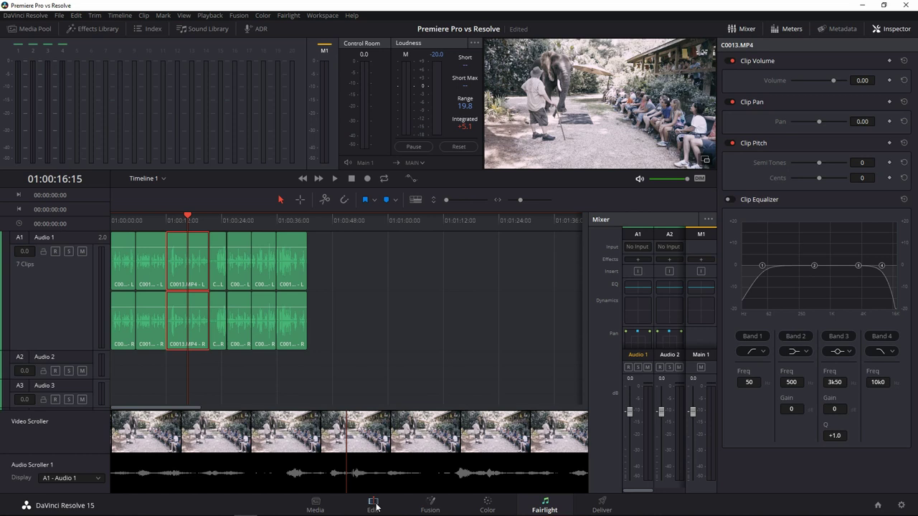
Return to the Edit page showing Timeline 1's elephant clips
left_click(372, 504)
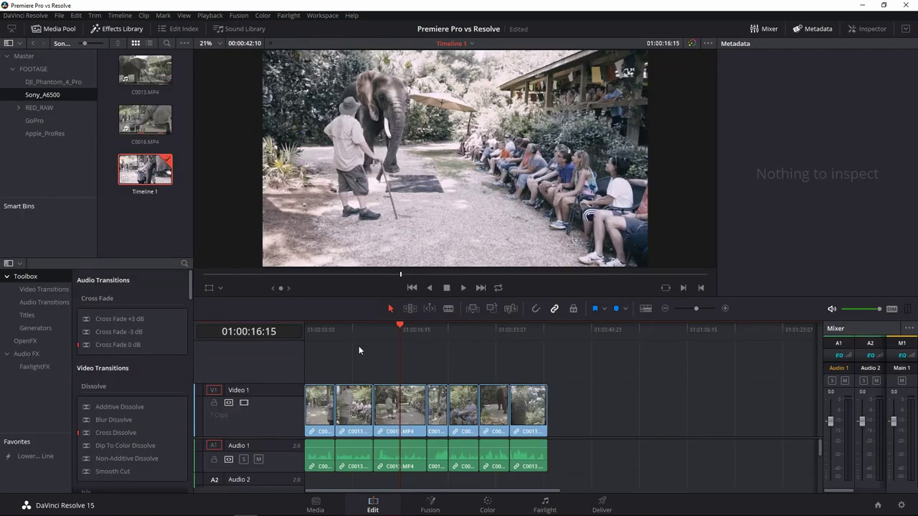